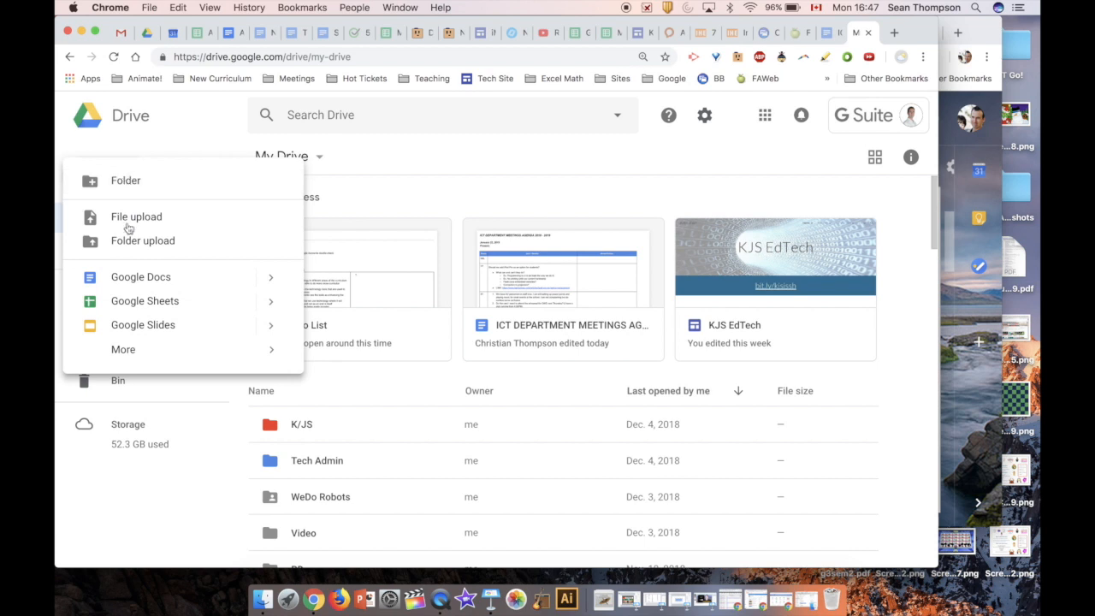
Step: Create a new Google Sheets spreadsheet from Drive and name it "Easy Sheets - delete"
{"action": "left_click", "coordinate": [134, 304]}
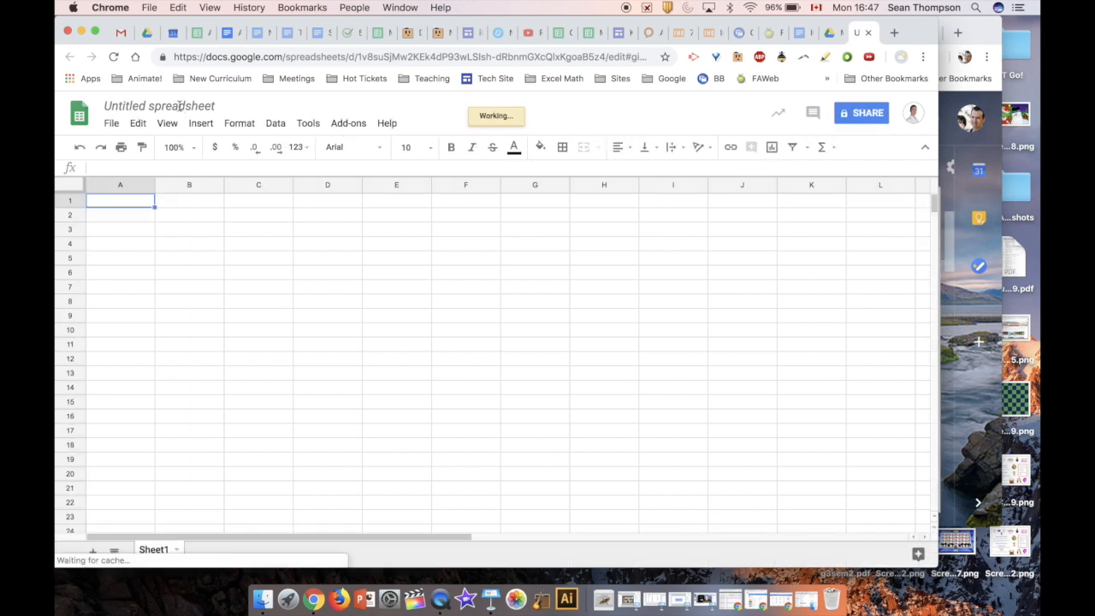
{"action": "left_click", "coordinate": [179, 106]}
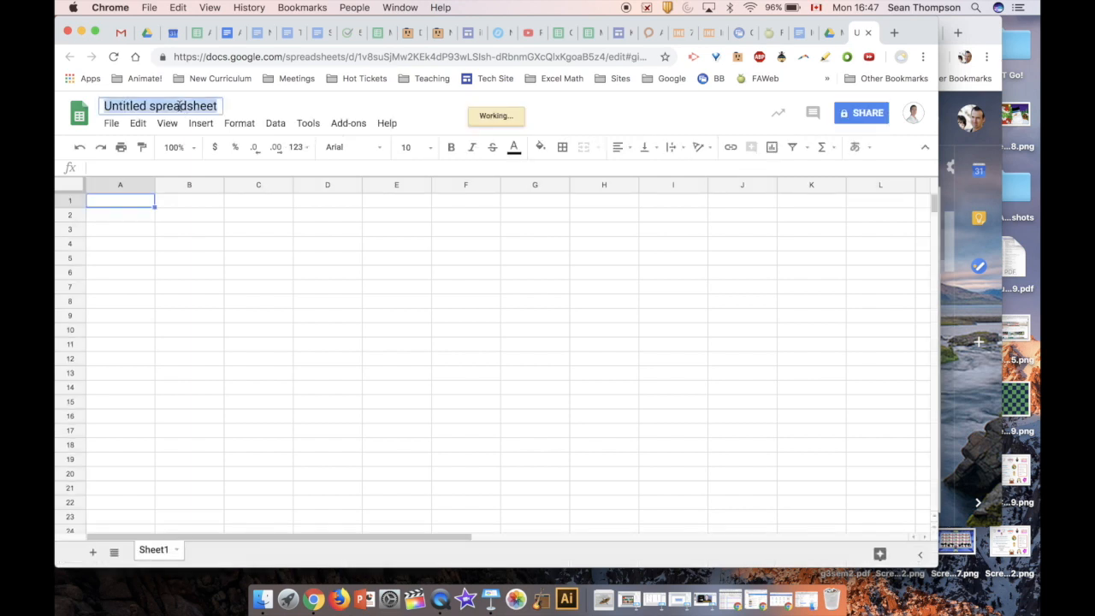
{"action": "type", "text": "Easy Sheets - delete"}
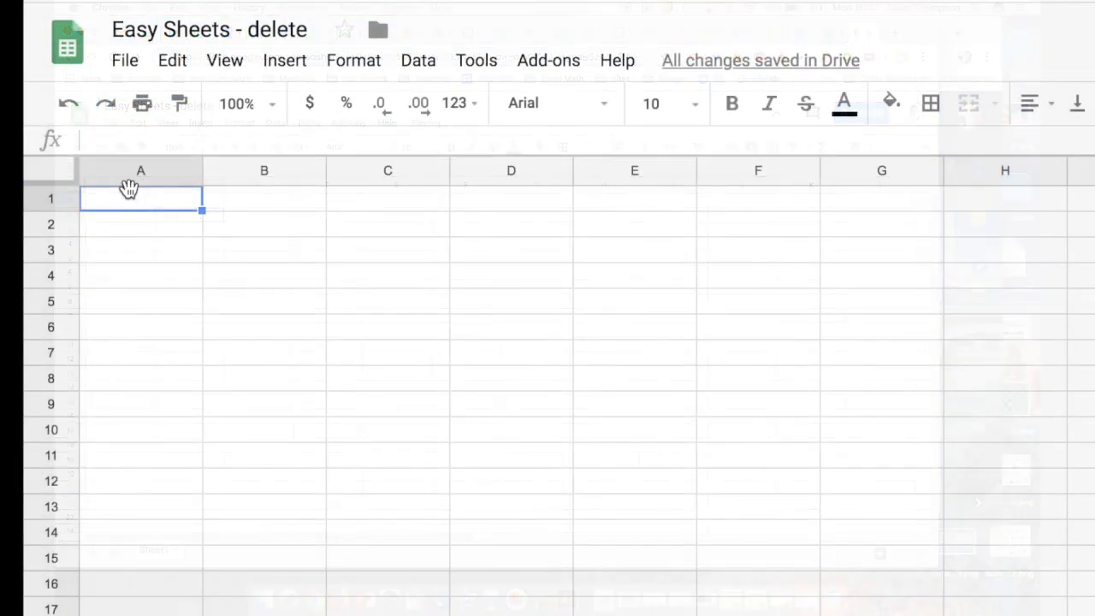
{"action": "left_click", "coordinate": [250, 199]}
{"action": "left_click", "coordinate": [391, 201]}
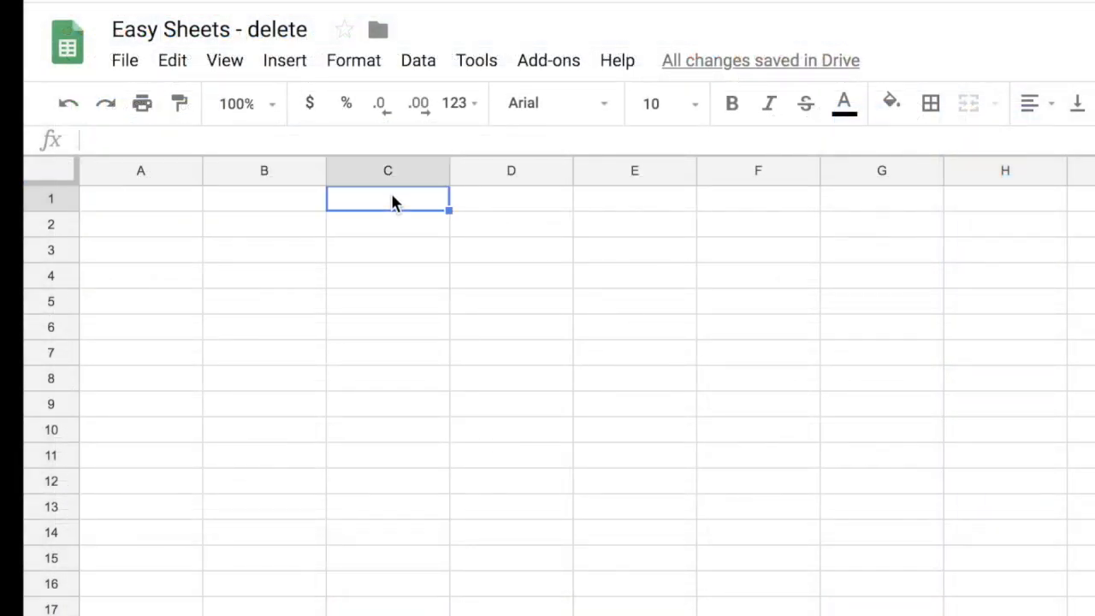
{"action": "left_click", "coordinate": [159, 226]}
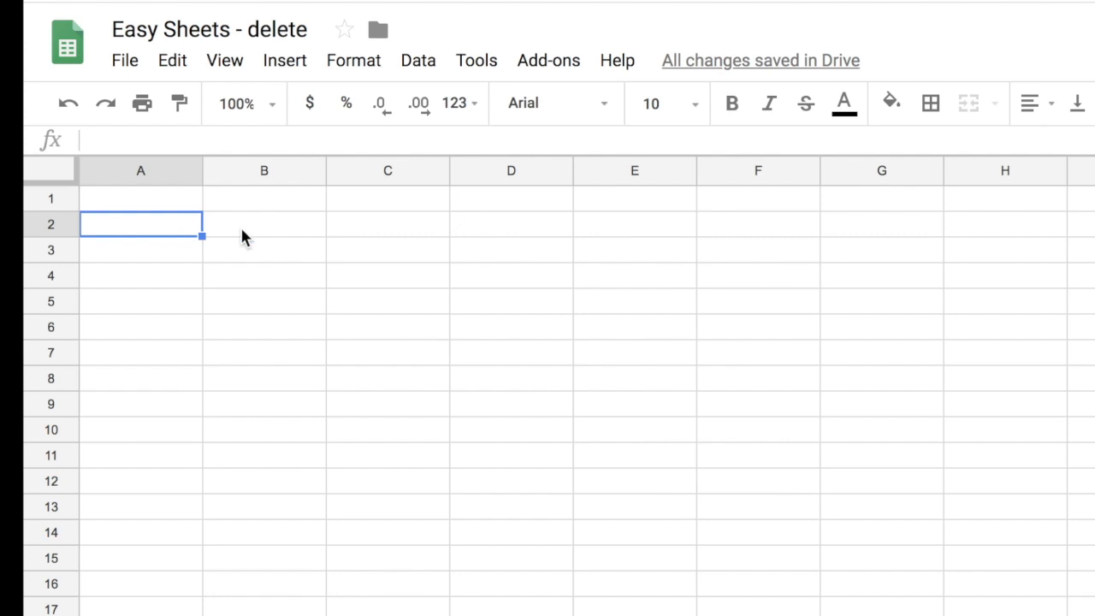
{"action": "left_click", "coordinate": [256, 227]}
{"action": "left_click", "coordinate": [377, 229]}
{"action": "left_click", "coordinate": [155, 199]}
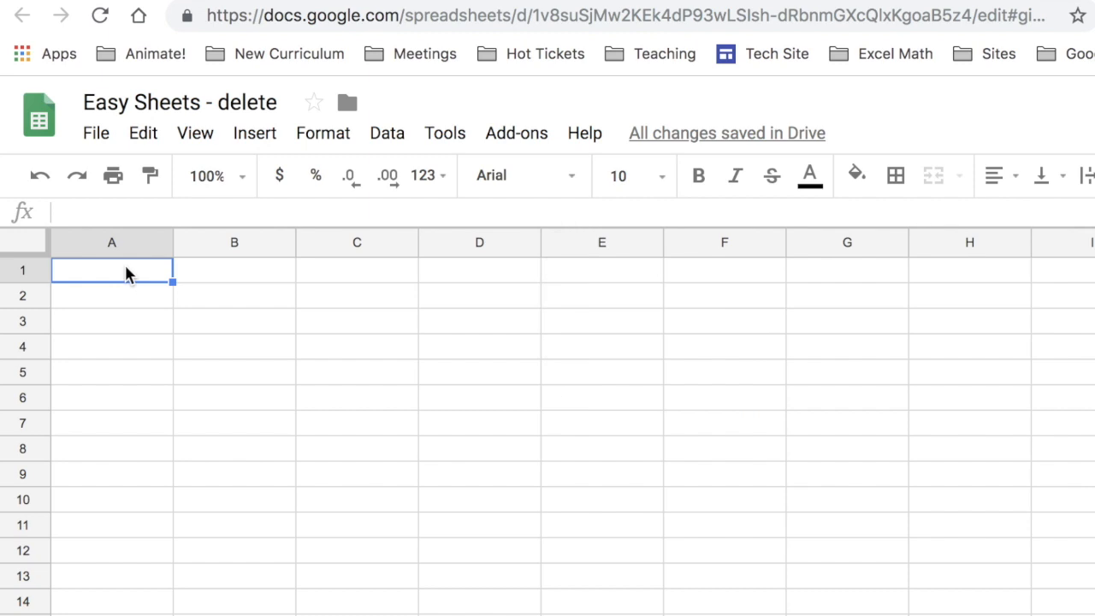
{"action": "left_click", "coordinate": [23, 270]}
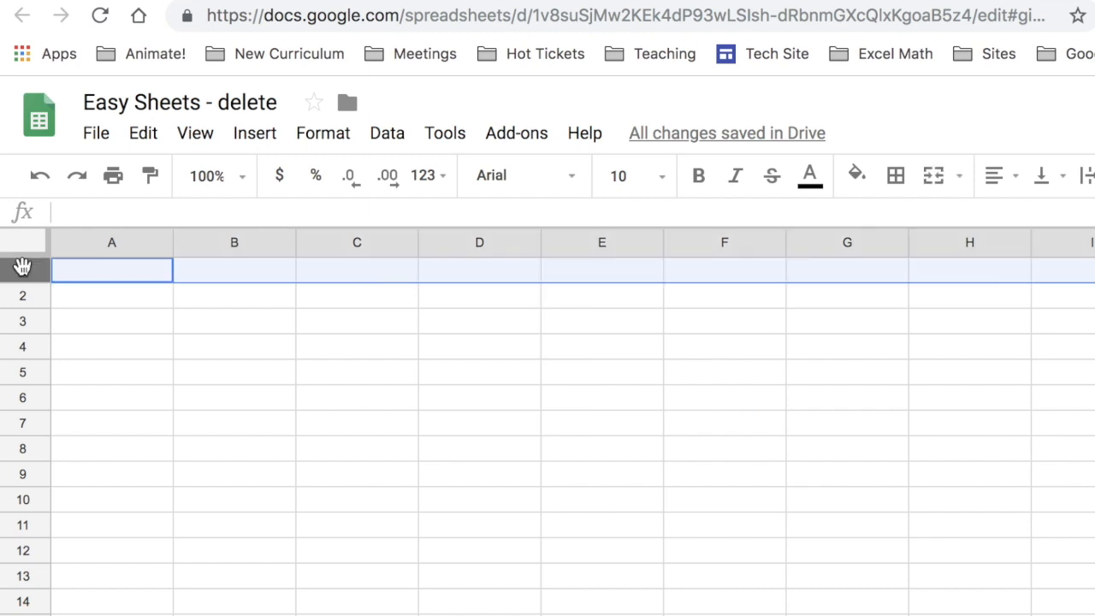
Step: Enter the column headers Test, Score, Out of and Percentages in cells A1 through D1
{"action": "left_click", "coordinate": [129, 273]}
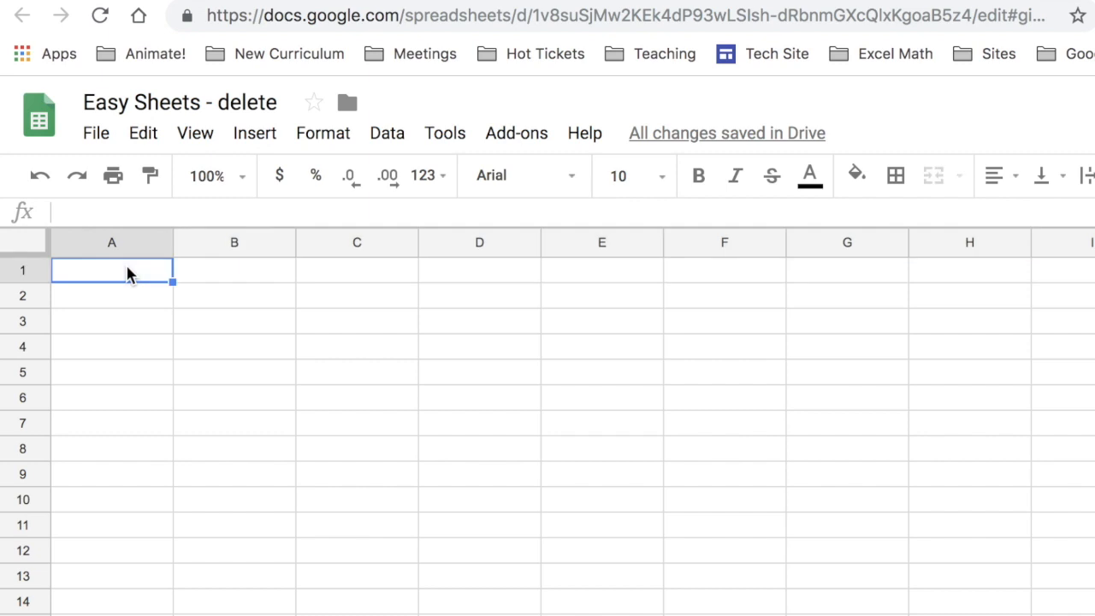
{"action": "type", "text": "Test"}
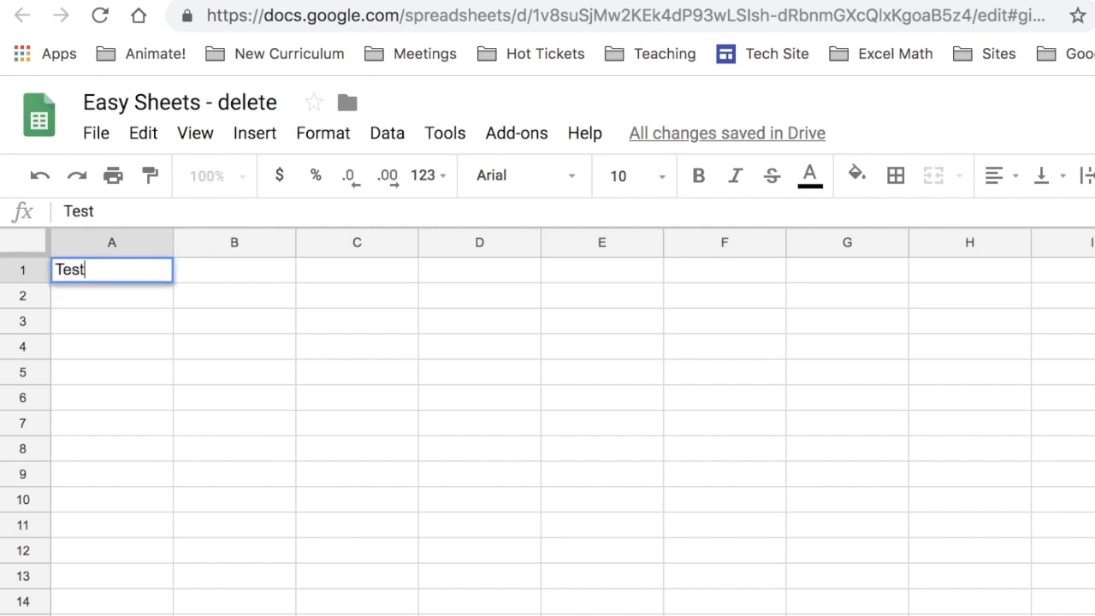
{"action": "key", "text": "Tab"}
{"action": "type", "text": "Score"}
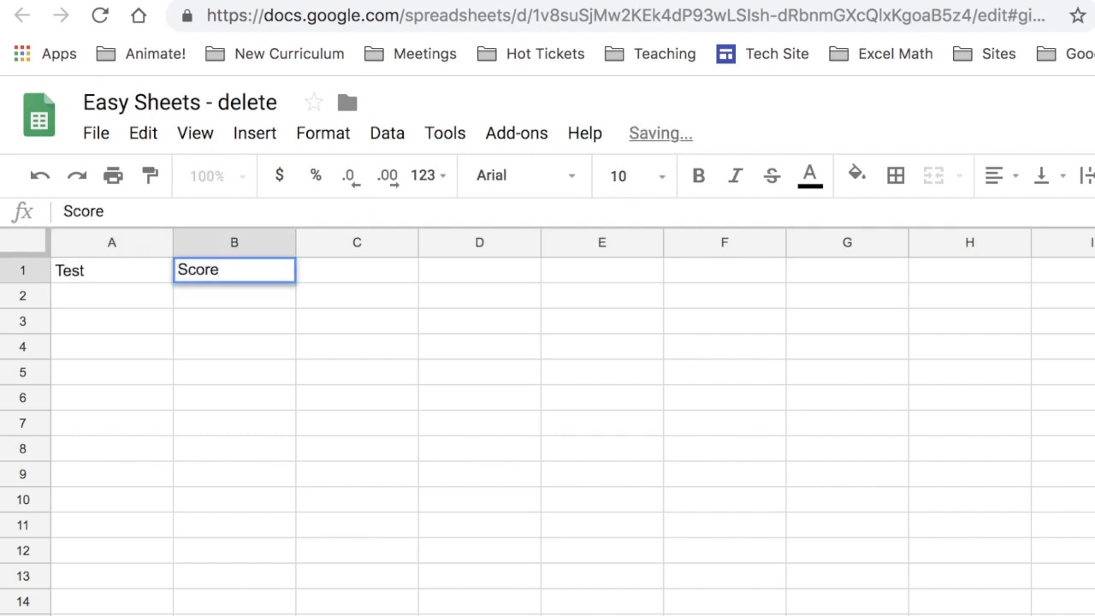
{"action": "key", "text": "Tab"}
{"action": "type", "text": "Out of"}
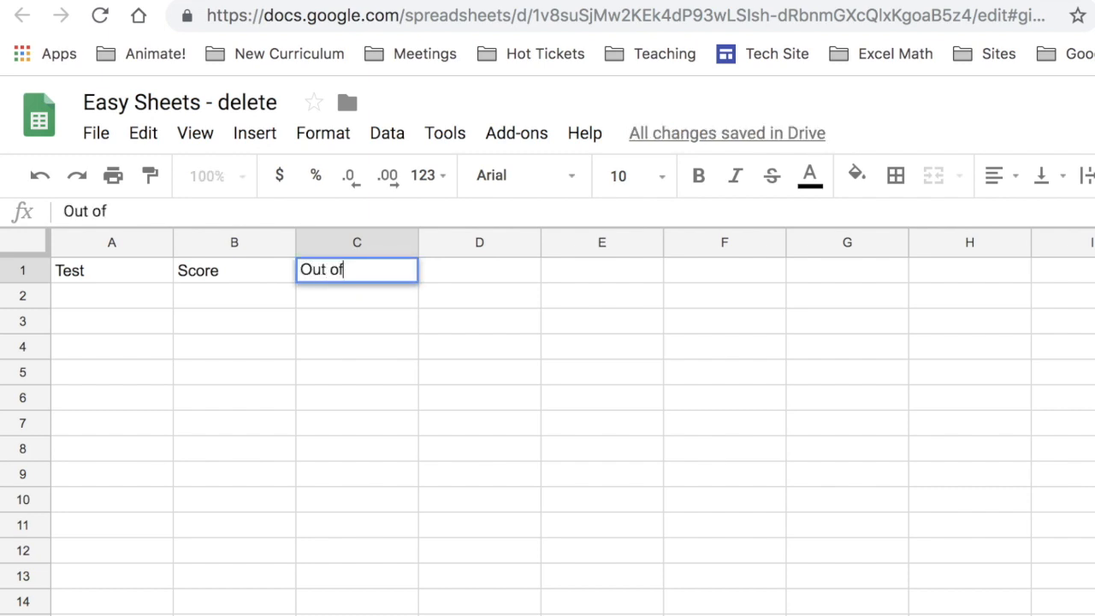
{"action": "key", "text": "Tab"}
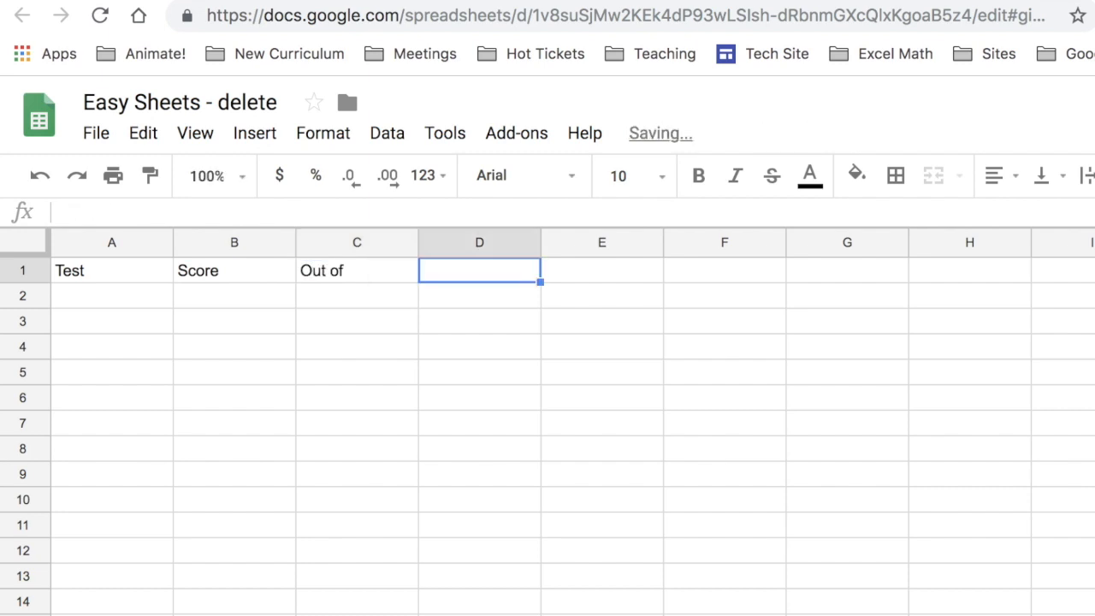
{"action": "type", "text": "Percentages"}
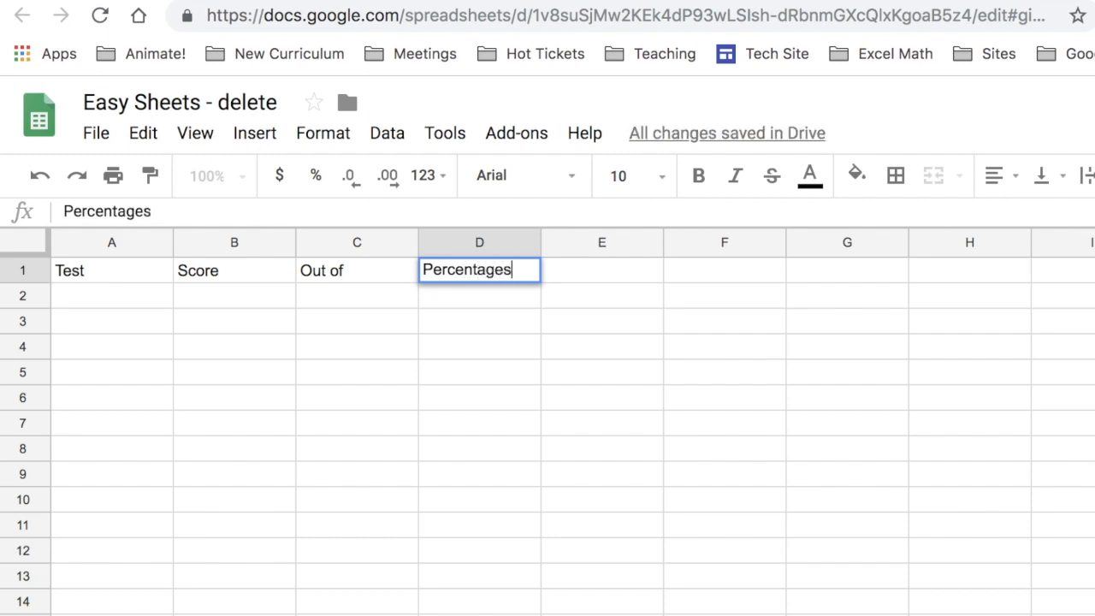
{"action": "left_click", "coordinate": [329, 318]}
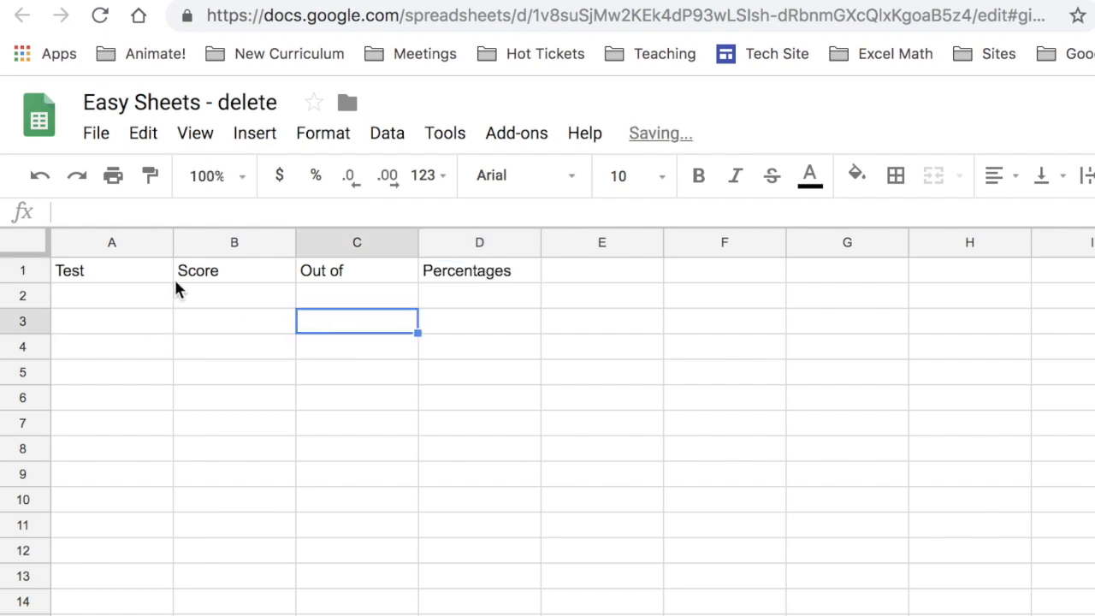
Step: Make the header cells A1:D1 bold and center them horizontally
{"action": "left_click_drag", "start_coordinate": [126, 270], "coordinate": [453, 272]}
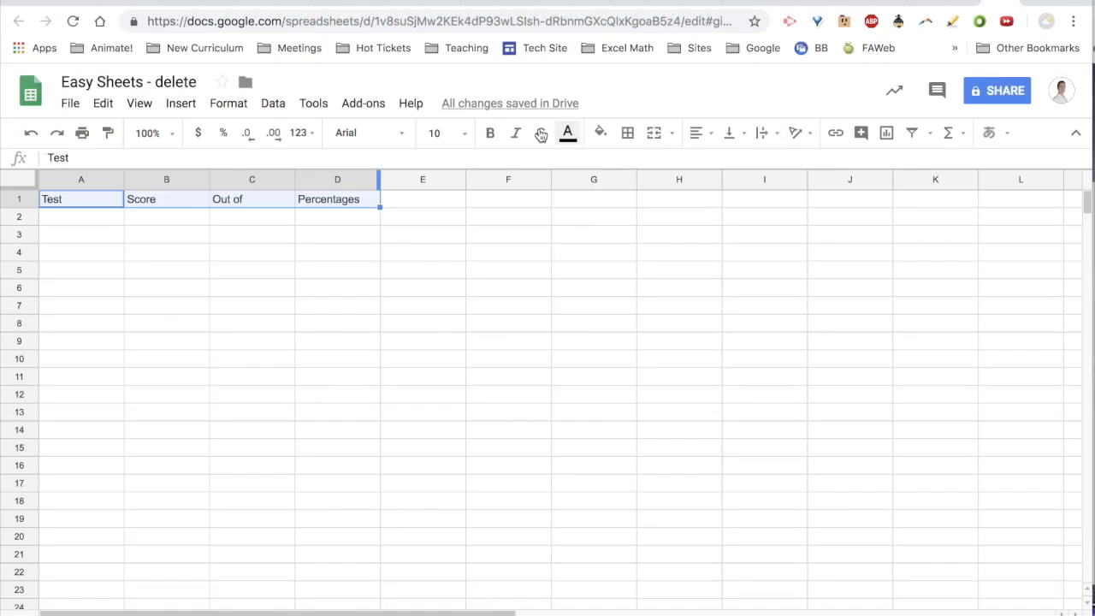
{"action": "left_click", "coordinate": [492, 134]}
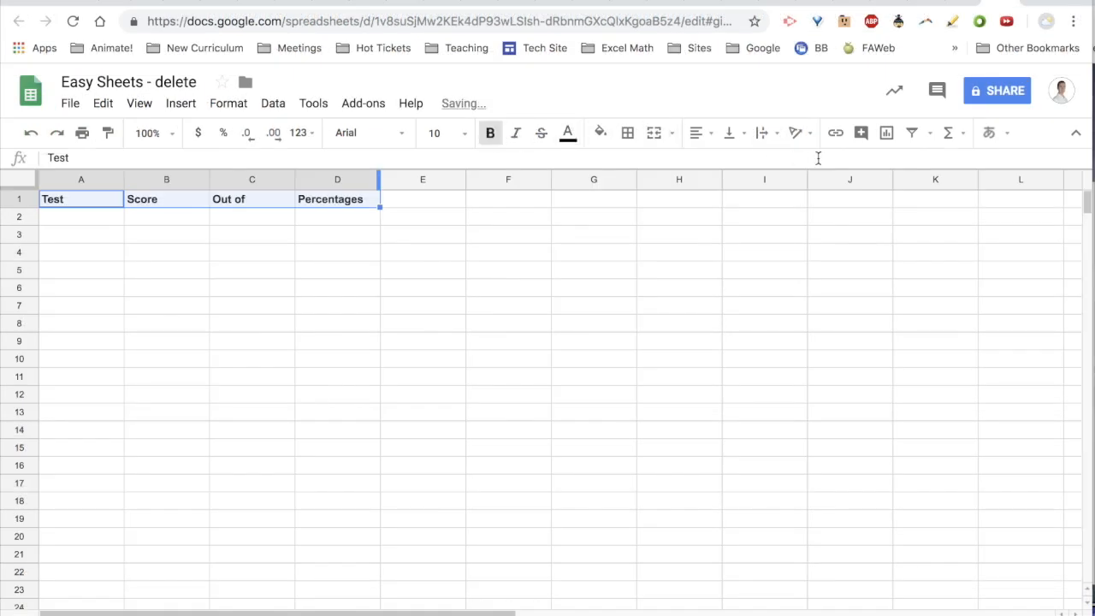
{"action": "left_click", "coordinate": [701, 135]}
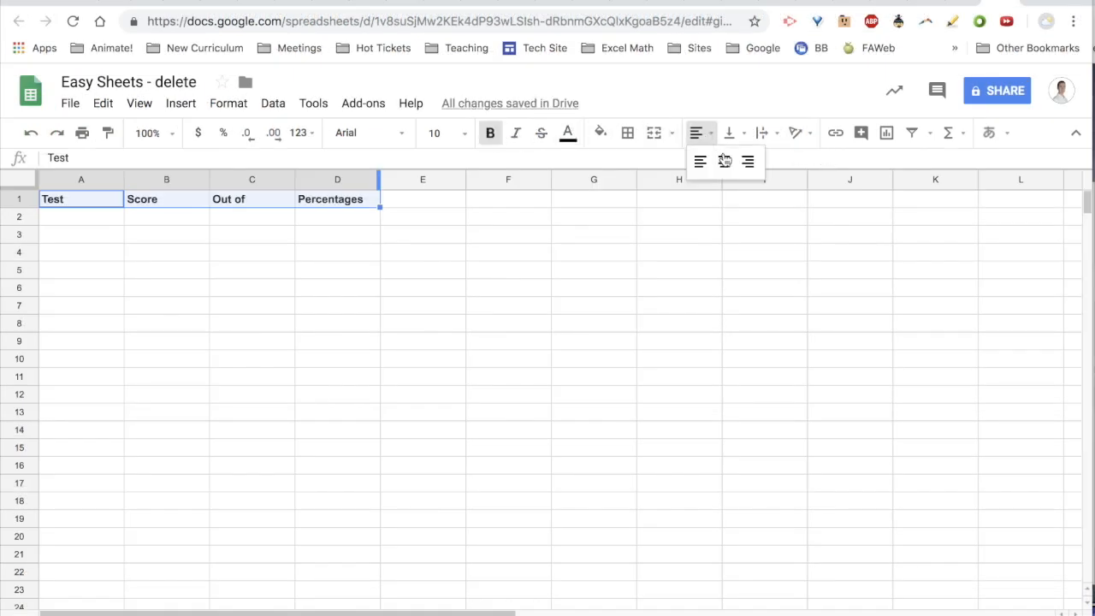
{"action": "left_click", "coordinate": [724, 160]}
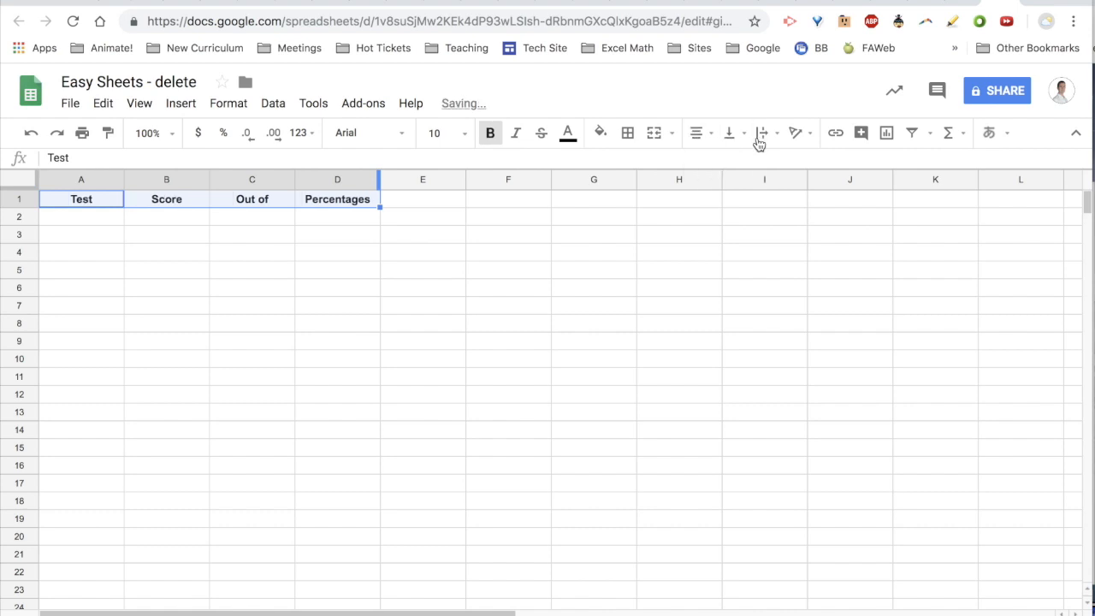
Step: Give the header cells A1:D1 a blue fill and white text
{"action": "left_click", "coordinate": [601, 132]}
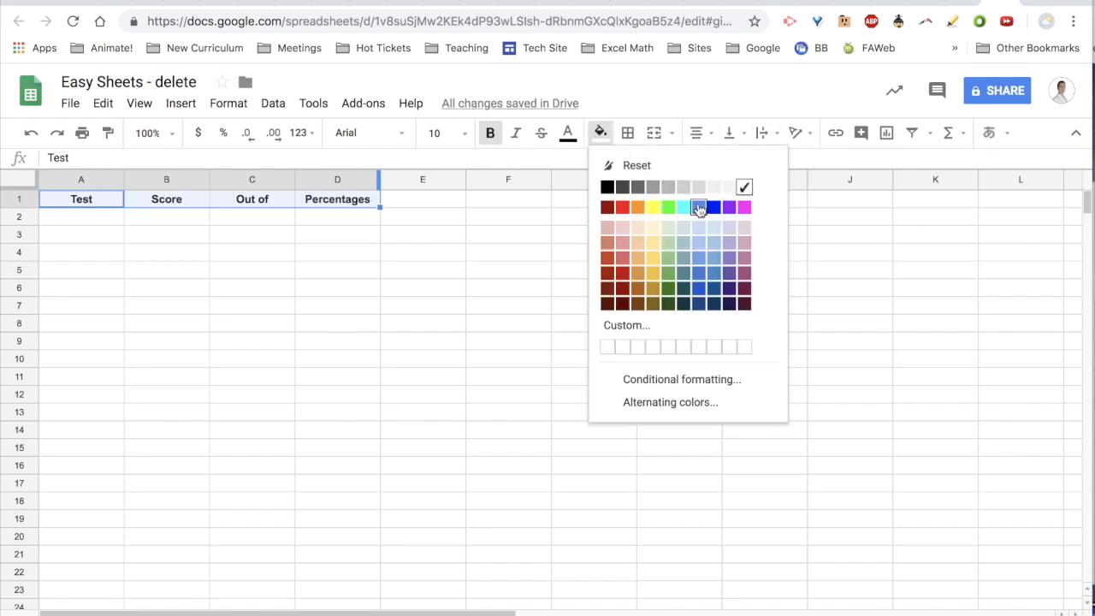
{"action": "left_click", "coordinate": [699, 208]}
{"action": "left_click", "coordinate": [568, 137]}
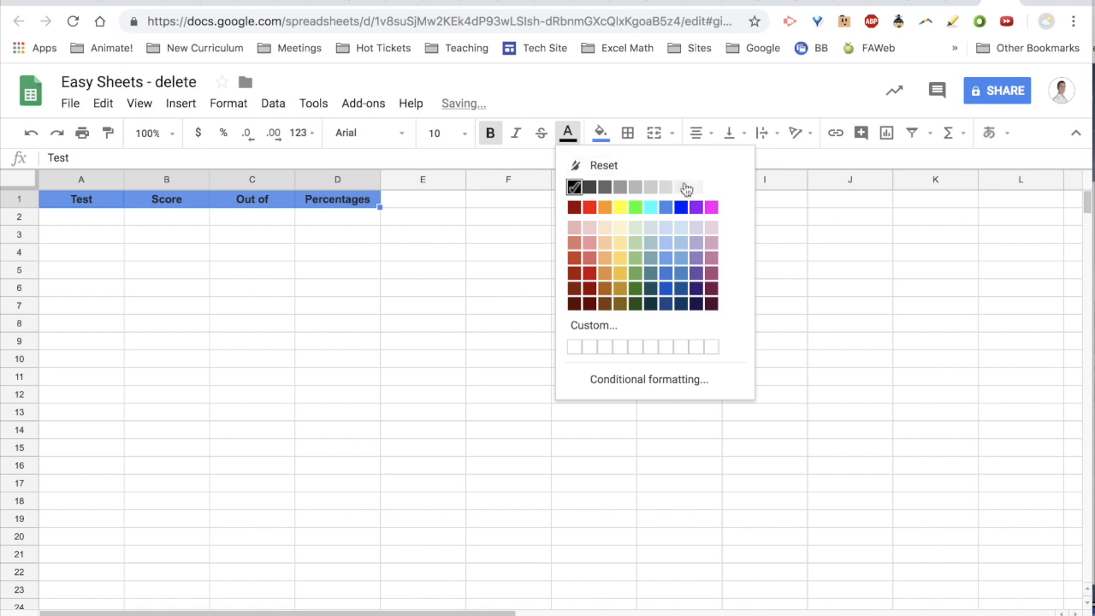
{"action": "left_click", "coordinate": [707, 186]}
Step: Enter Test 1 in cell A2 and Test 2 in cell A3
{"action": "left_click", "coordinate": [85, 216]}
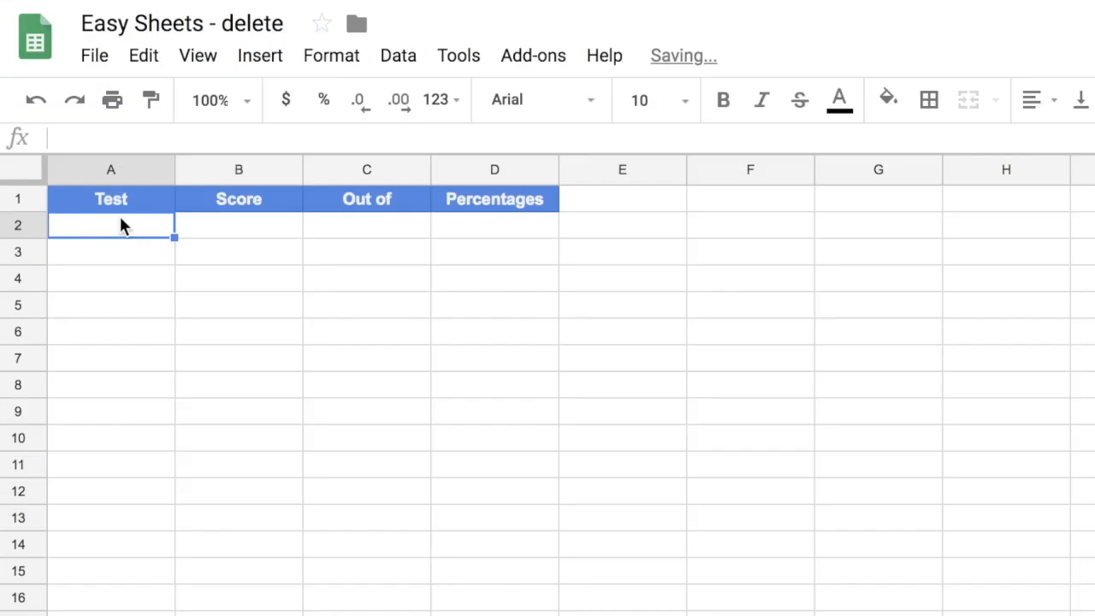
{"action": "type", "text": "Test 1"}
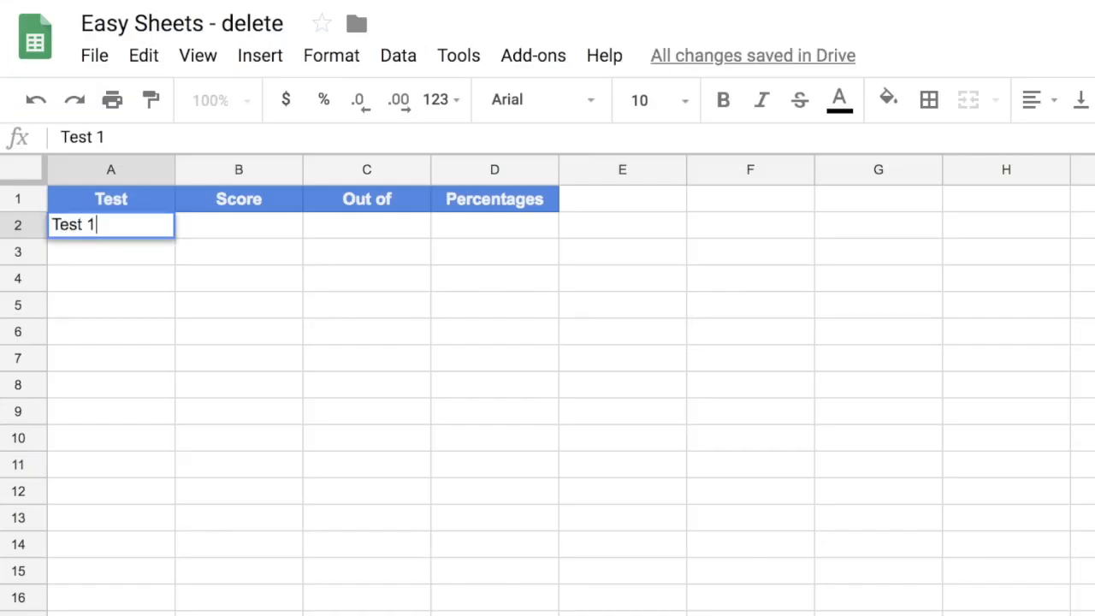
{"action": "key", "text": "Return"}
{"action": "type", "text": "Test 2"}
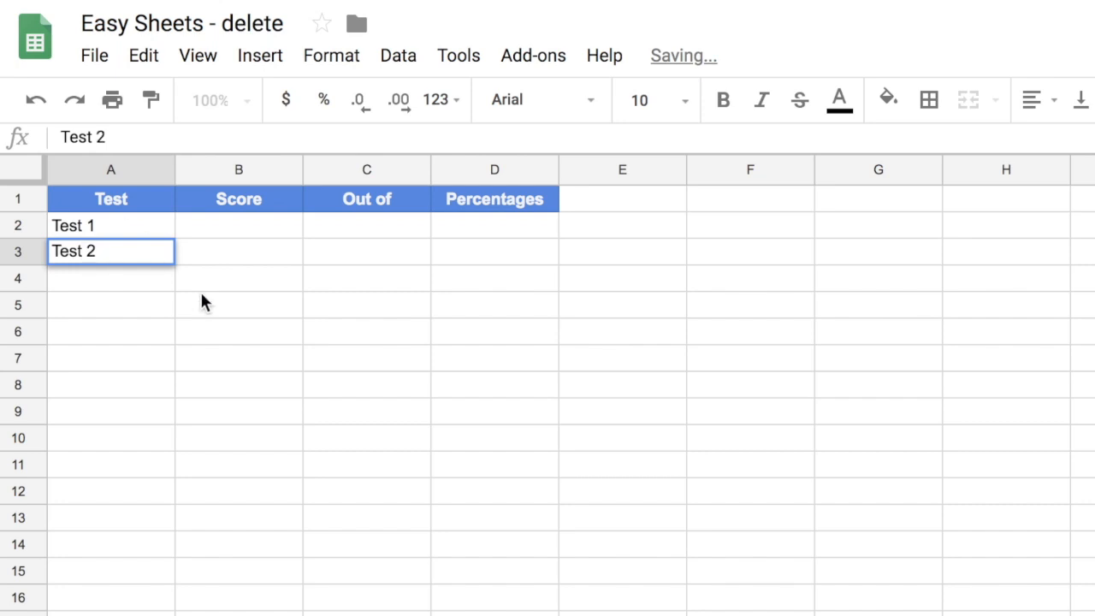
{"action": "left_click", "coordinate": [202, 299]}
{"action": "left_click", "coordinate": [118, 227]}
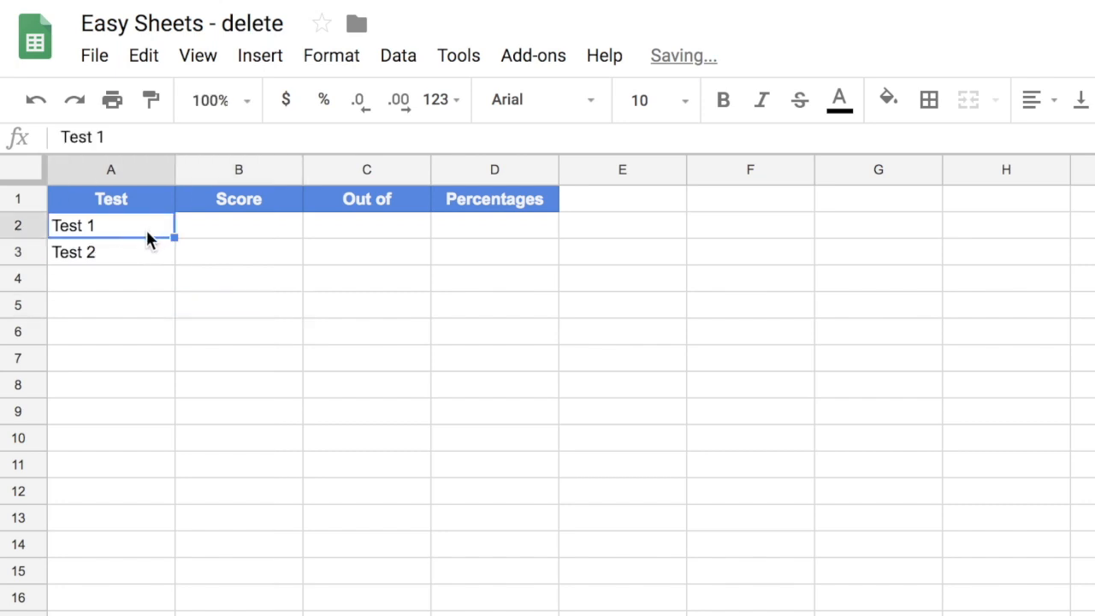
{"action": "left_click", "coordinate": [237, 316]}
Step: Extend the test labels down to Test 8 in cell A9 and center A2:A9 horizontally
{"action": "left_click_drag", "start_coordinate": [120, 223], "coordinate": [172, 423]}
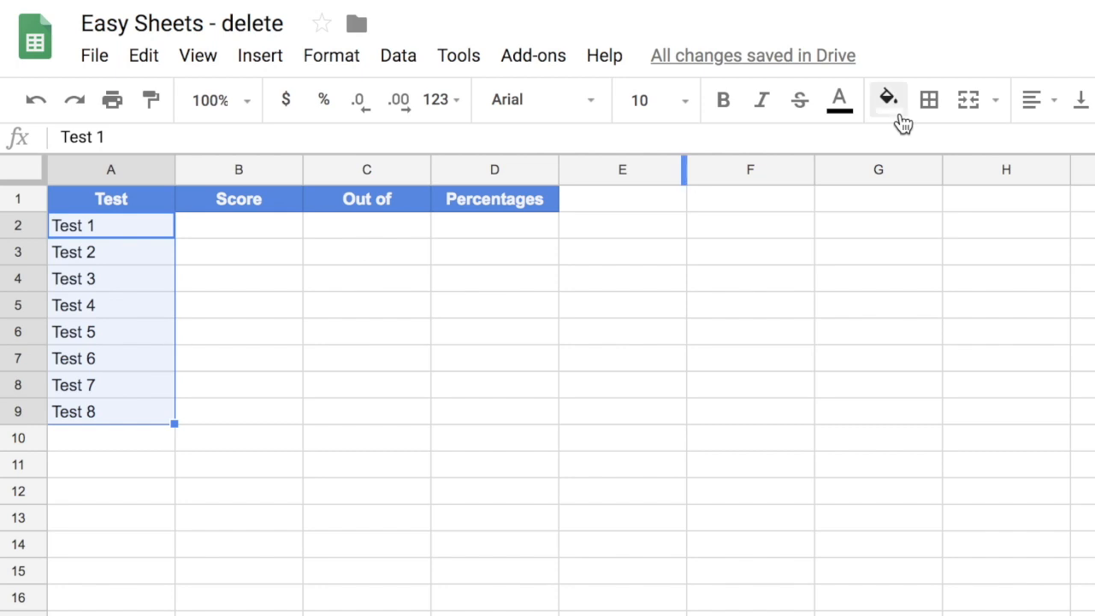
{"action": "left_click", "coordinate": [1045, 106]}
{"action": "left_click", "coordinate": [1071, 143]}
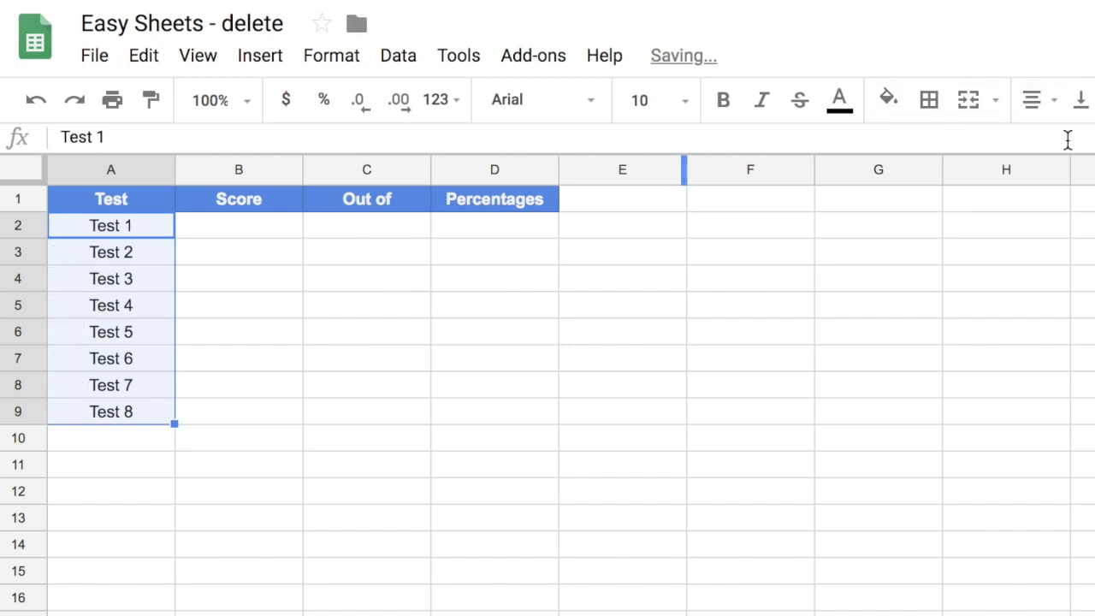
Step: Enter the scores 5, 6, 7, 8, 9, 8, 7 and 8 in cells B2 through B9
{"action": "left_click", "coordinate": [255, 232]}
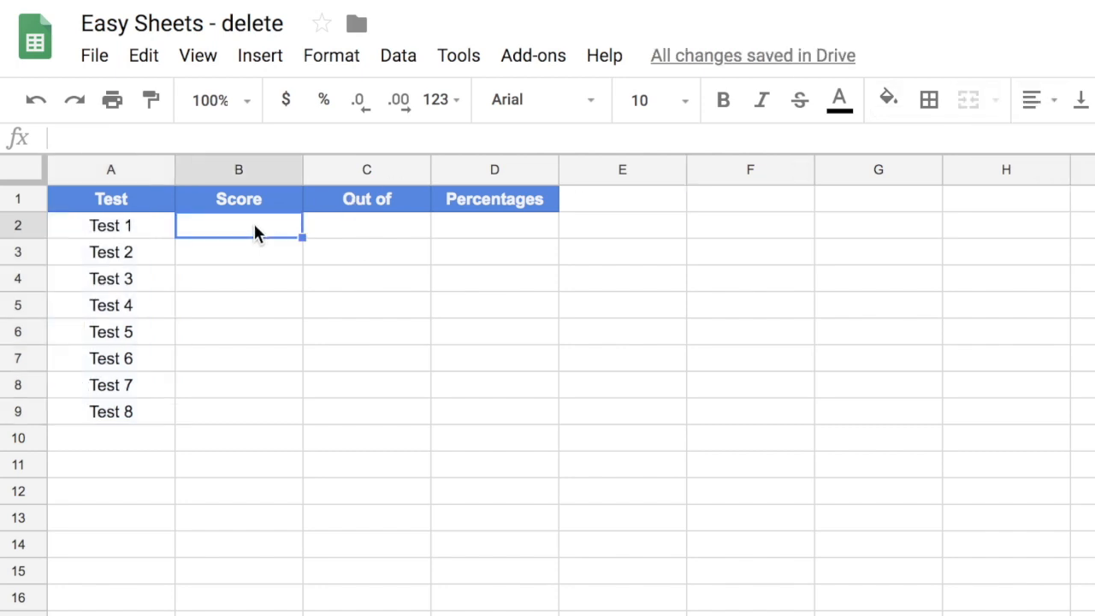
{"action": "type", "text": "5"}
{"action": "key", "text": "Return"}
{"action": "type", "text": "6"}
{"action": "key", "text": "Return"}
{"action": "type", "text": "7"}
{"action": "key", "text": "Return"}
{"action": "type", "text": "8"}
{"action": "key", "text": "Return"}
{"action": "type", "text": "9"}
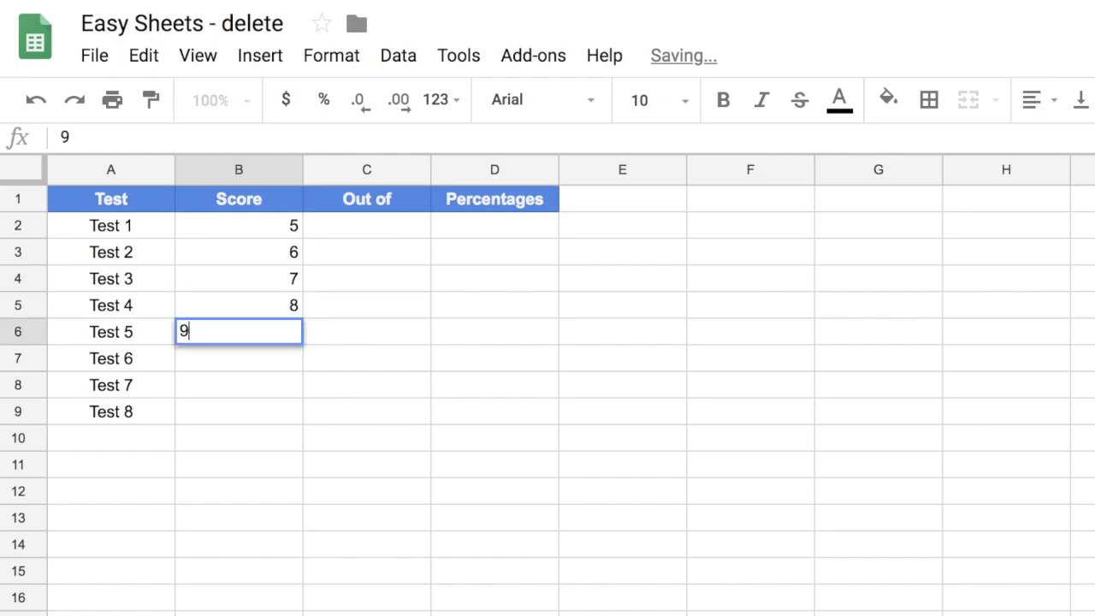
{"action": "key", "text": "Return"}
{"action": "type", "text": "8"}
{"action": "key", "text": "Return"}
{"action": "type", "text": "7"}
{"action": "key", "text": "Return"}
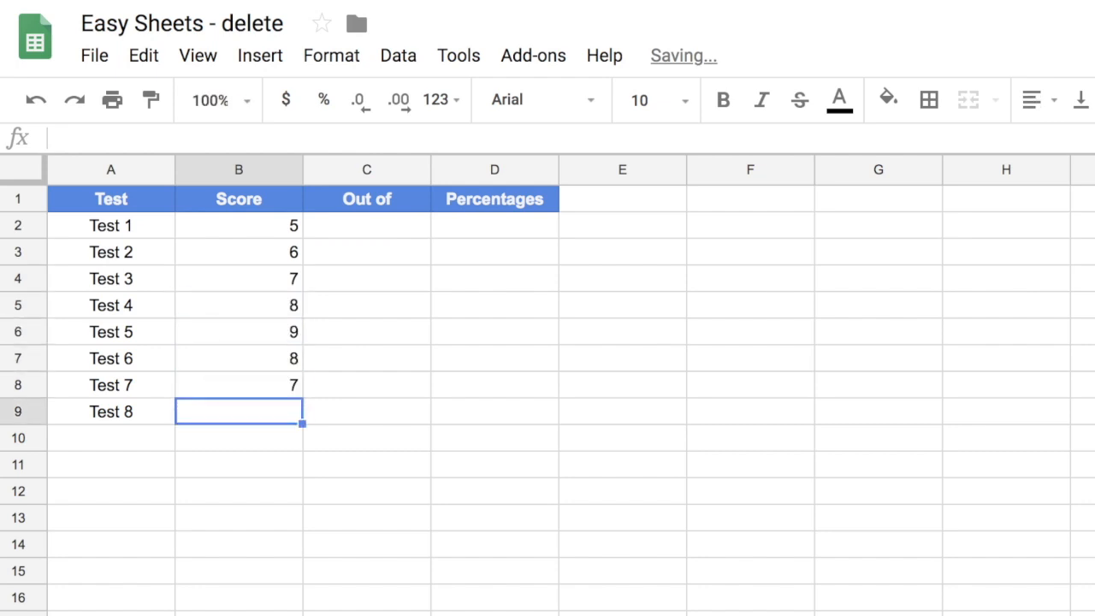
{"action": "type", "text": "8"}
{"action": "key", "text": "Return"}
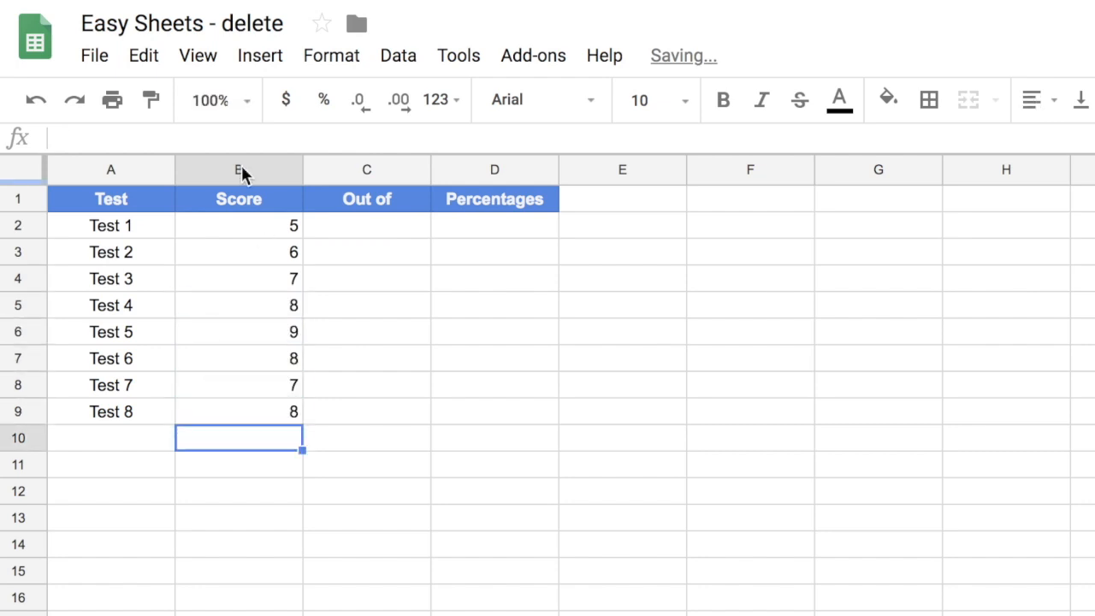
{"action": "left_click", "coordinate": [391, 226]}
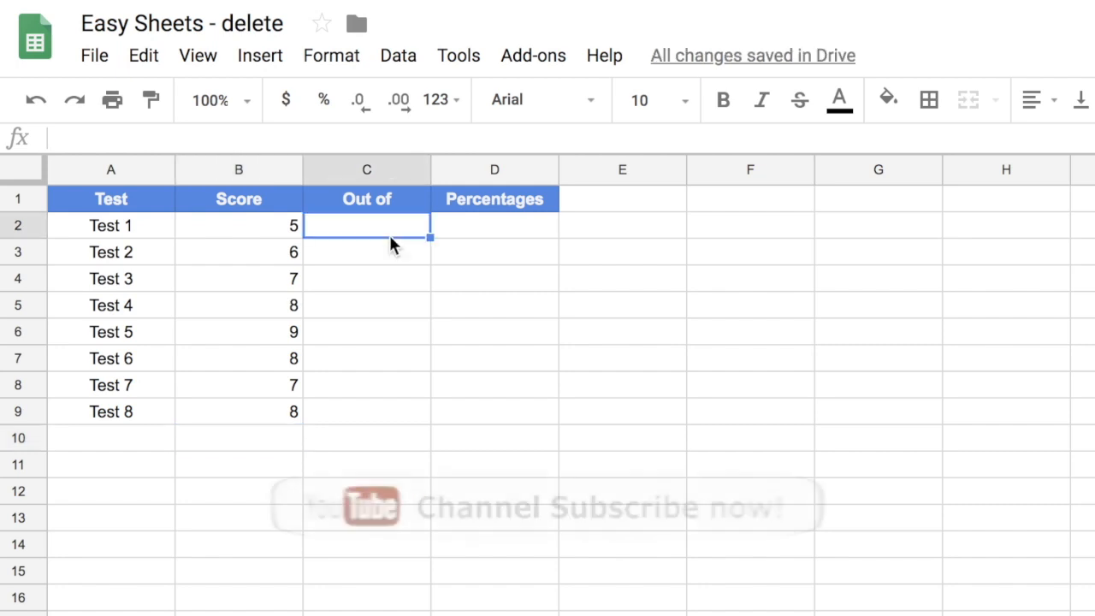
{"action": "left_click", "coordinate": [373, 412]}
{"action": "left_click", "coordinate": [369, 232]}
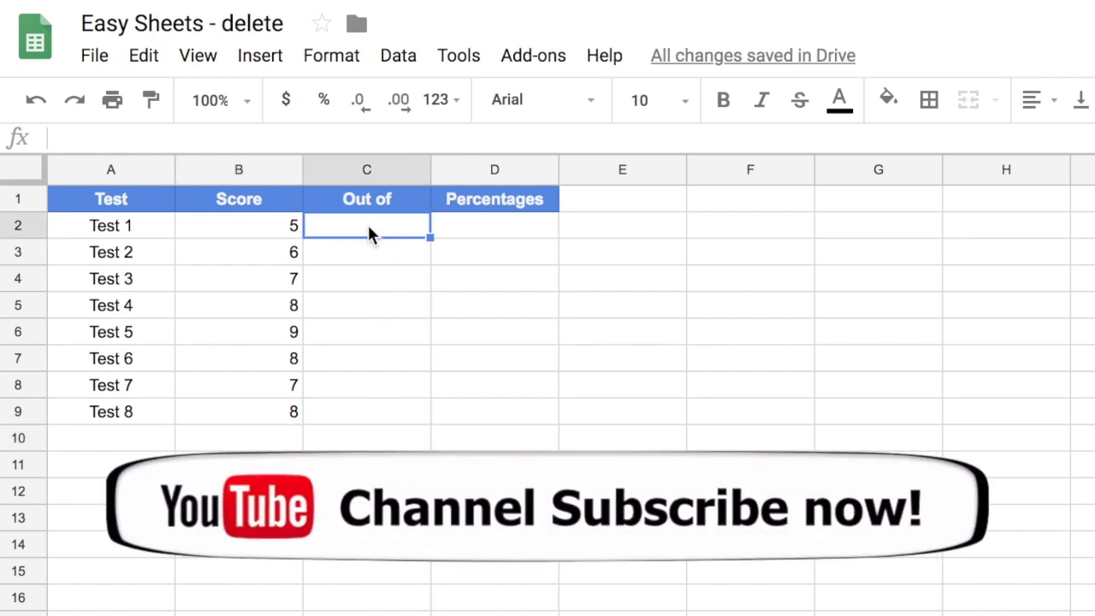
{"action": "left_click", "coordinate": [373, 261]}
{"action": "left_click", "coordinate": [364, 279]}
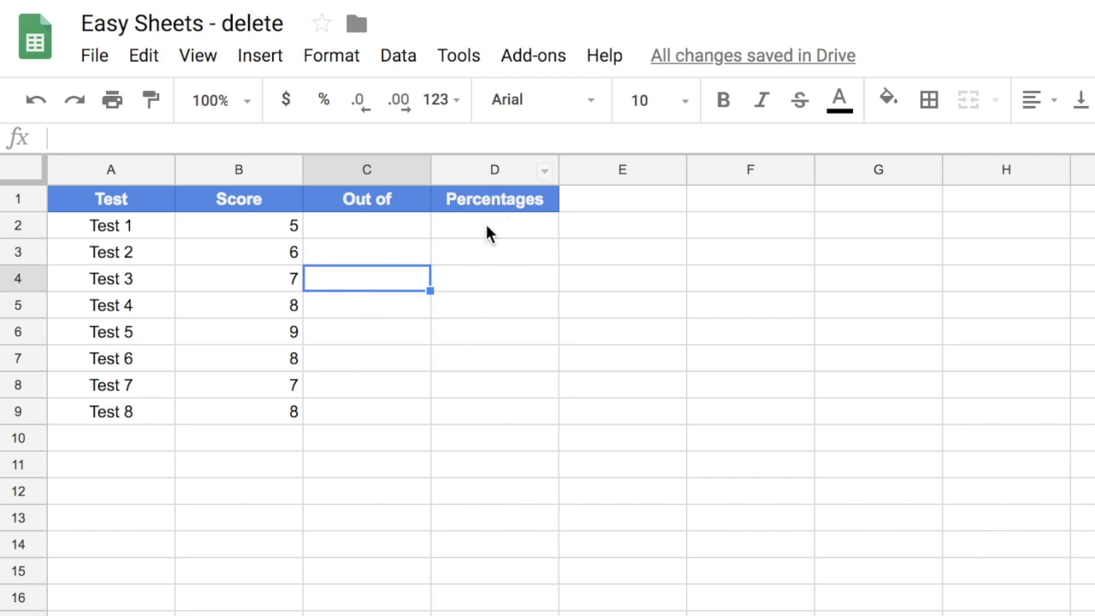
{"action": "left_click_drag", "start_coordinate": [487, 226], "coordinate": [484, 415]}
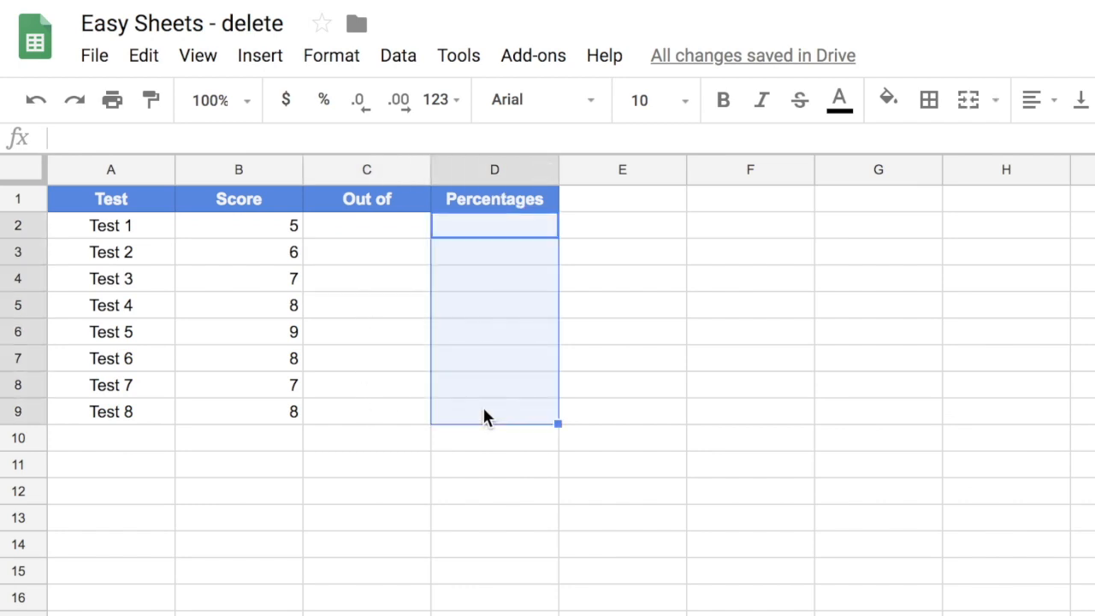
{"action": "left_click", "coordinate": [363, 229]}
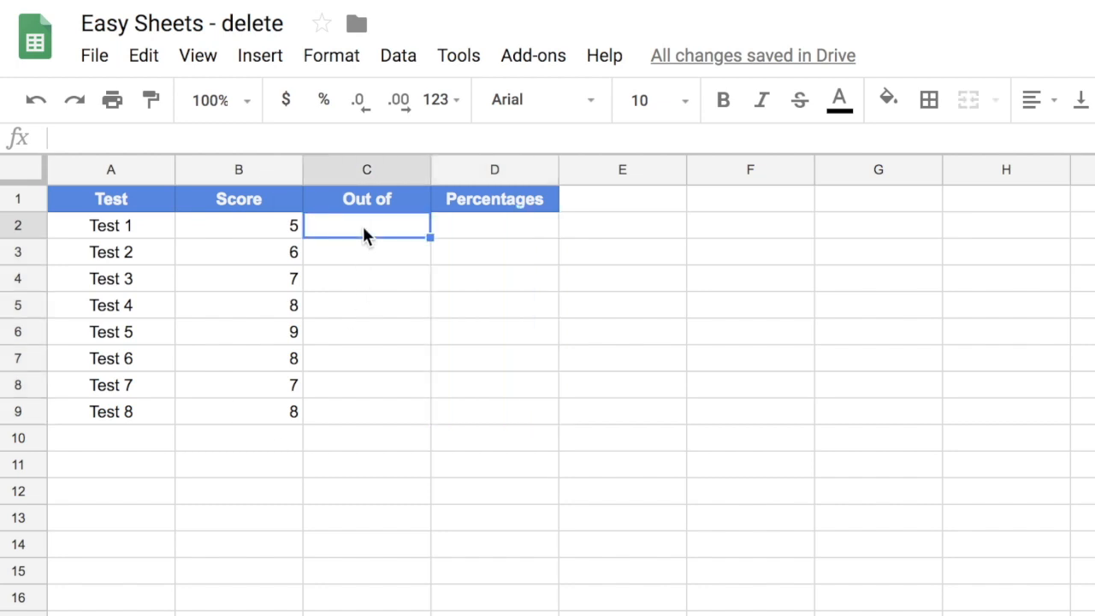
Step: Enter 7 in cell C2 and 10 in each of cells C3 through C9 of the Out of column
{"action": "type", "text": "7"}
{"action": "key", "text": "Return"}
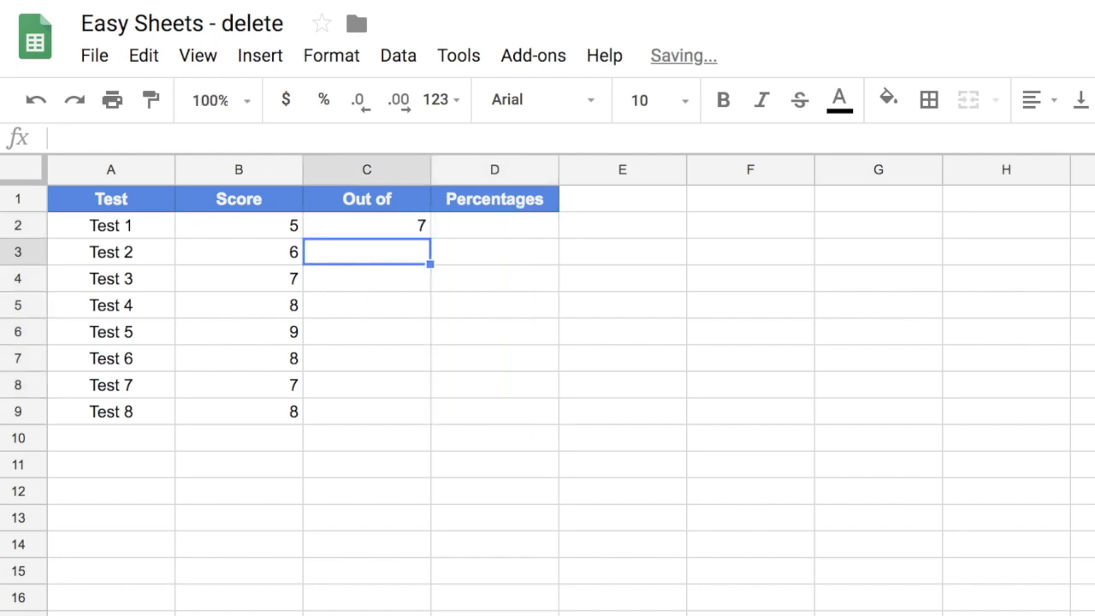
{"action": "type", "text": "10"}
{"action": "key", "text": "Return"}
{"action": "type", "text": "10"}
{"action": "key", "text": "Return"}
{"action": "type", "text": "10"}
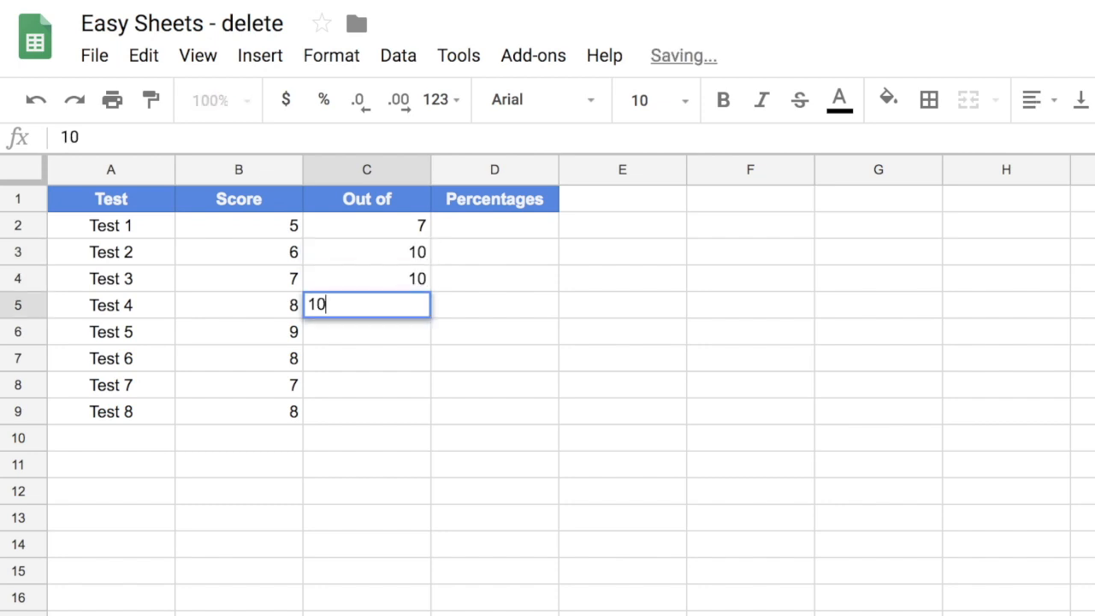
{"action": "left_click", "coordinate": [508, 310]}
{"action": "left_click_drag", "start_coordinate": [405, 261], "coordinate": [431, 420]}
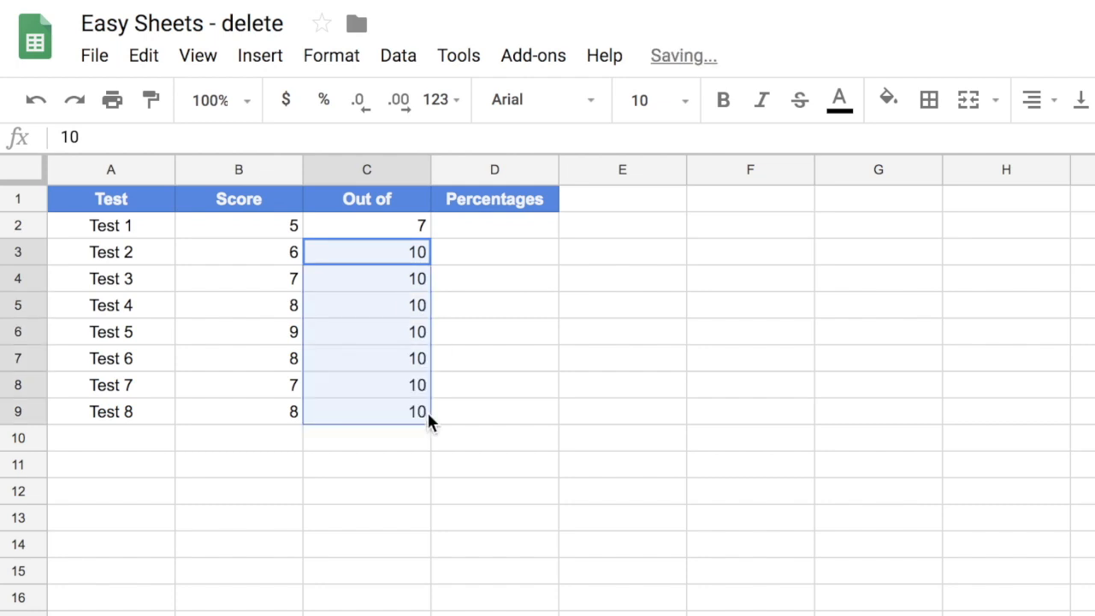
{"action": "left_click", "coordinate": [472, 476]}
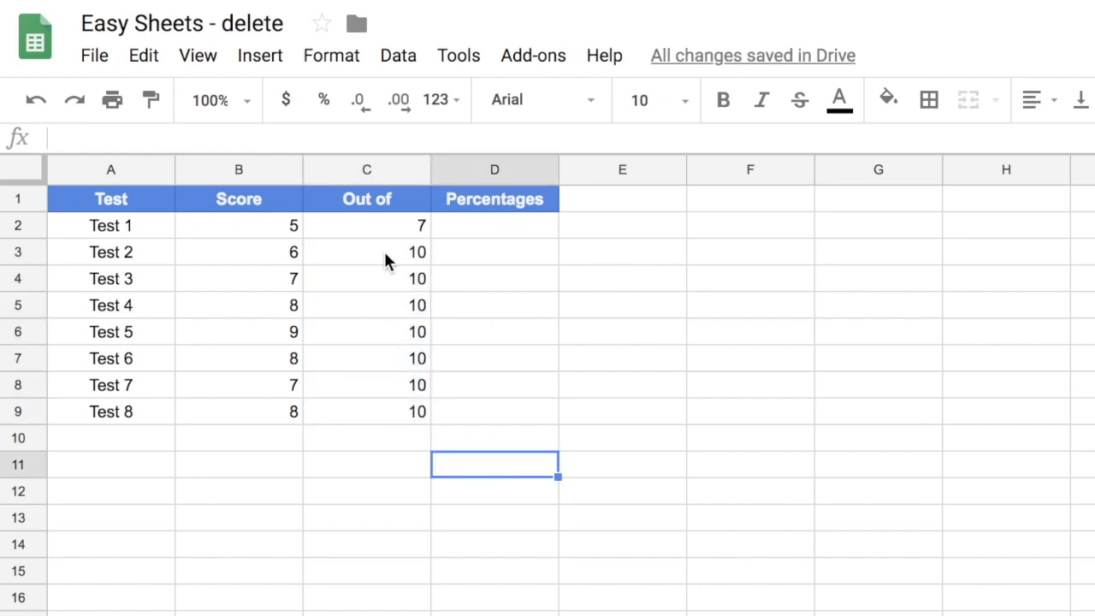
Step: Enter the formula =B2/C2 in cell D2 to divide Test 1's score by its maximum
{"action": "left_click", "coordinate": [508, 225]}
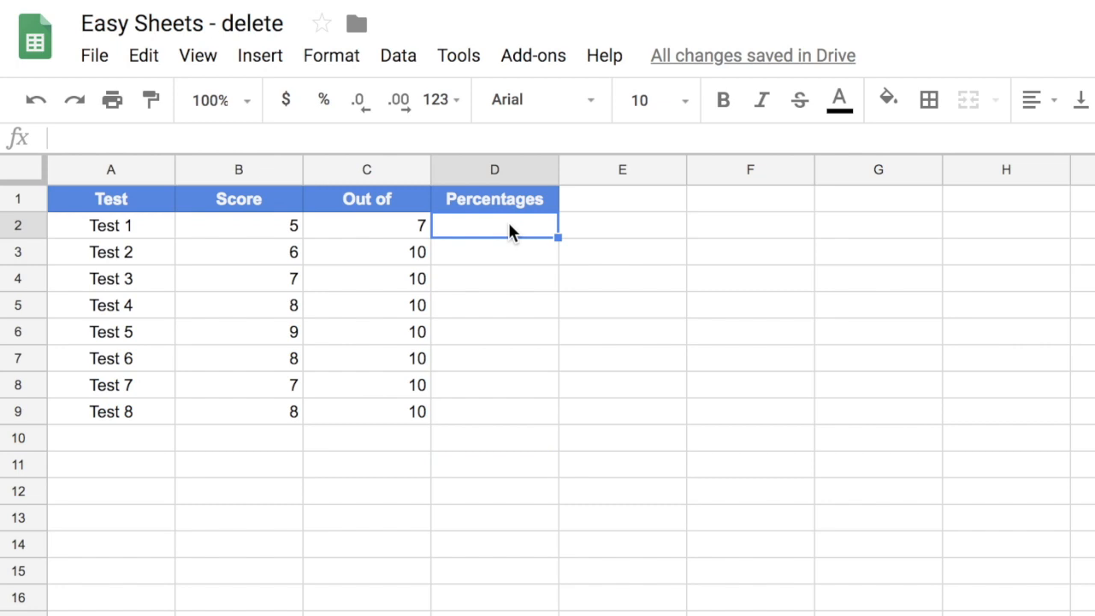
{"action": "type", "text": "="}
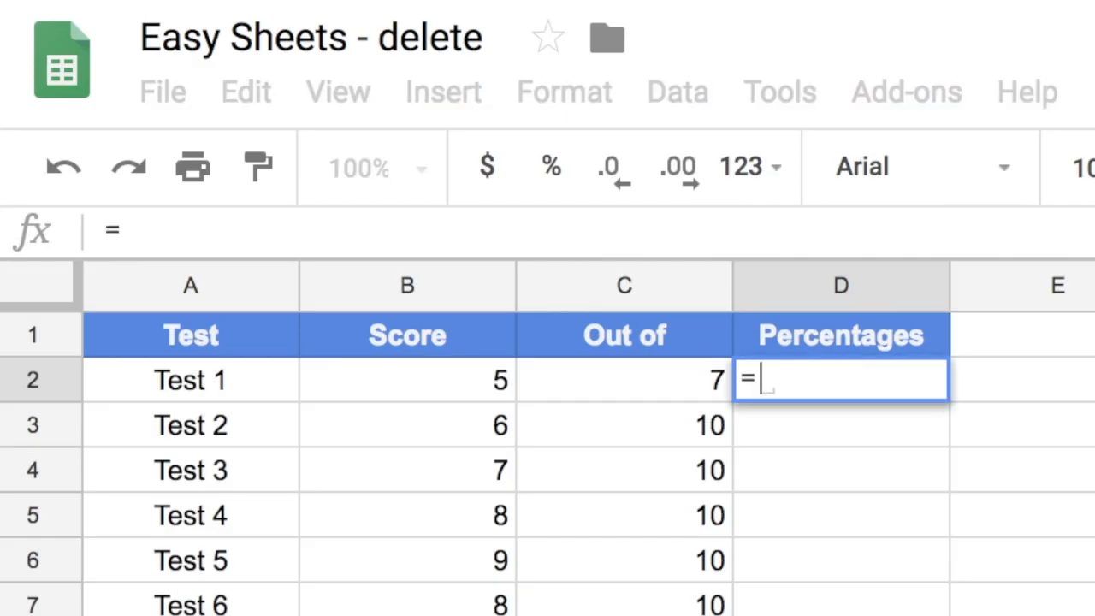
{"action": "left_click", "coordinate": [446, 376]}
{"action": "type", "text": "/"}
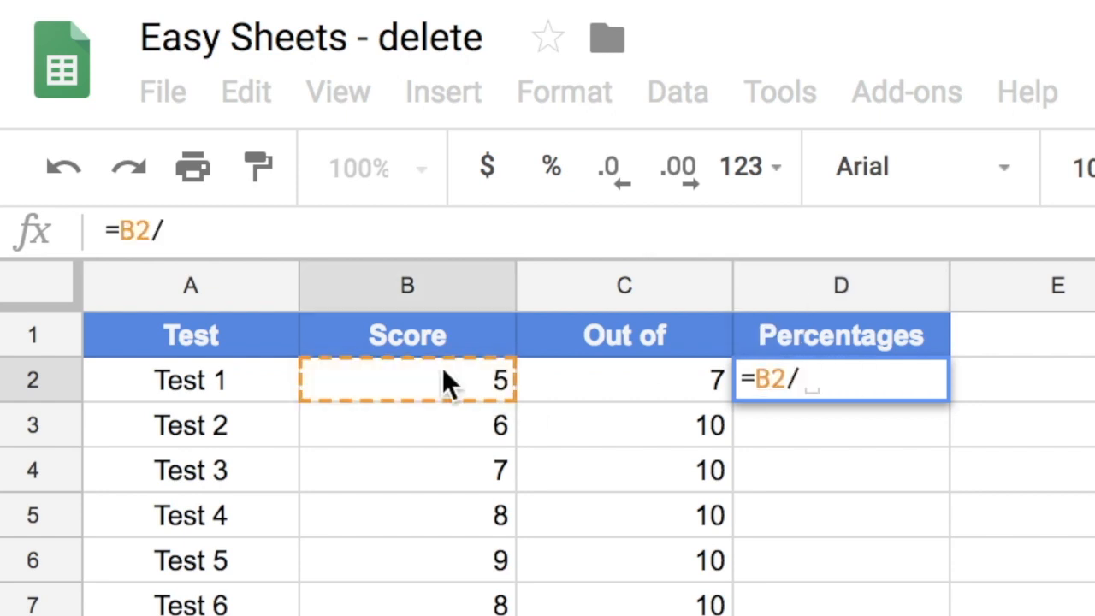
{"action": "left_click", "coordinate": [657, 382]}
{"action": "key", "text": "Return"}
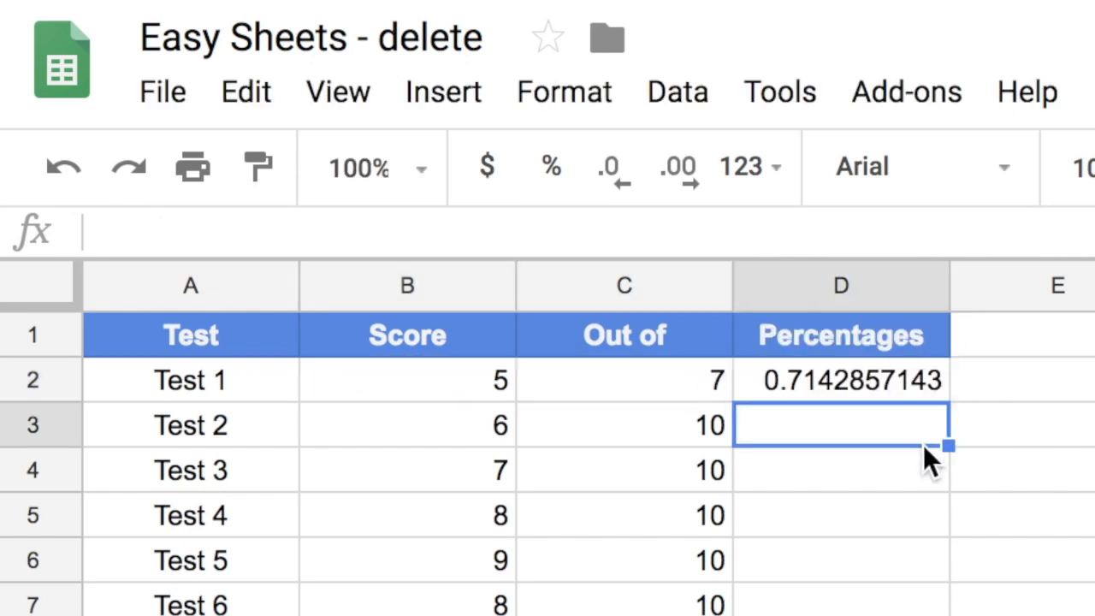
Step: Format the Percentages column cells from D2 down through the test rows as percent with no decimal places
{"action": "left_click_drag", "start_coordinate": [884, 383], "coordinate": [884, 612]}
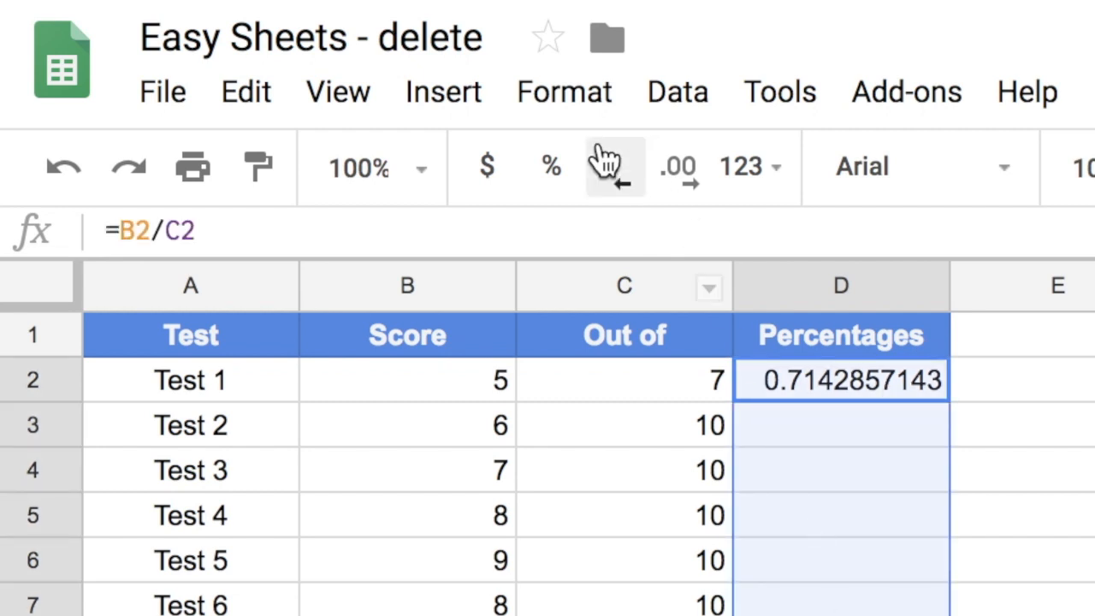
{"action": "left_click", "coordinate": [552, 167]}
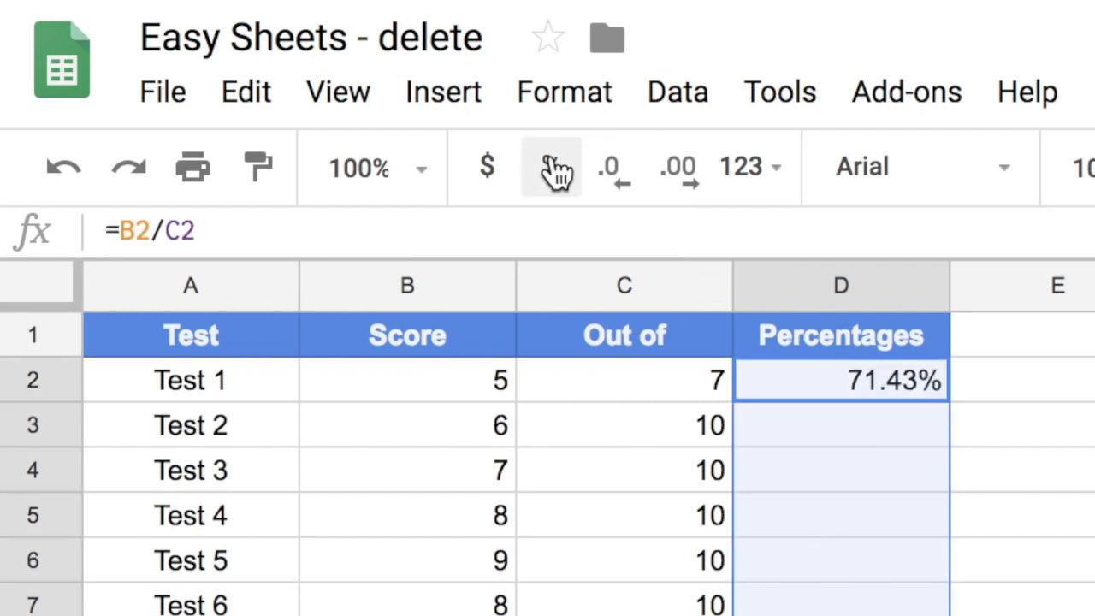
{"action": "left_click", "coordinate": [611, 186]}
{"action": "left_click", "coordinate": [612, 188]}
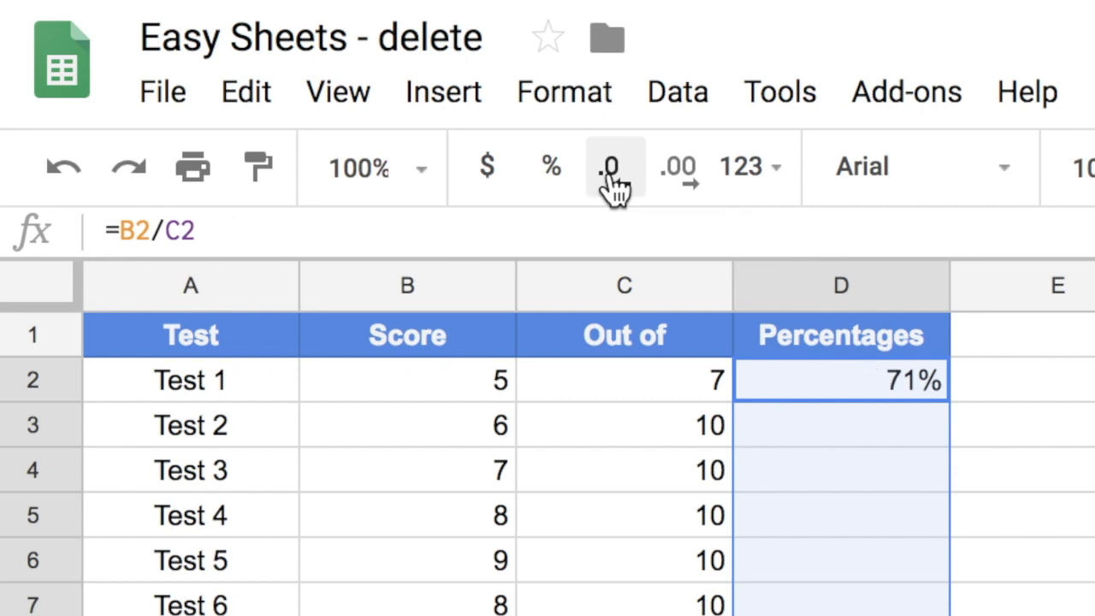
{"action": "left_click", "coordinate": [1080, 424]}
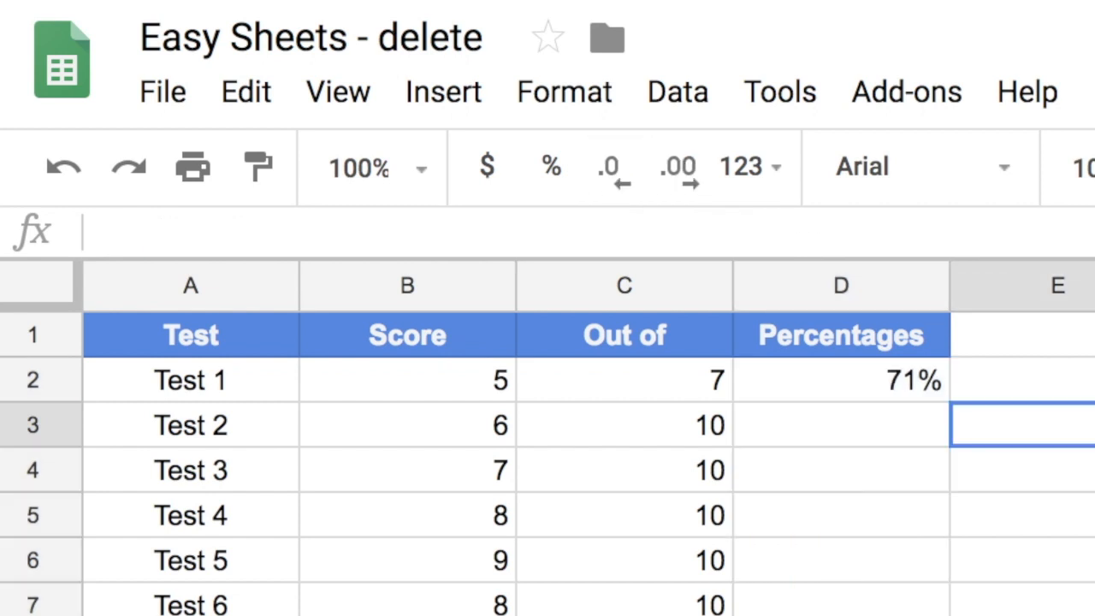
Step: Fill the formula in D2 down the Percentages column to D9
{"action": "left_click", "coordinate": [814, 384]}
{"action": "left_click_drag", "start_coordinate": [948, 400], "coordinate": [948, 615]}
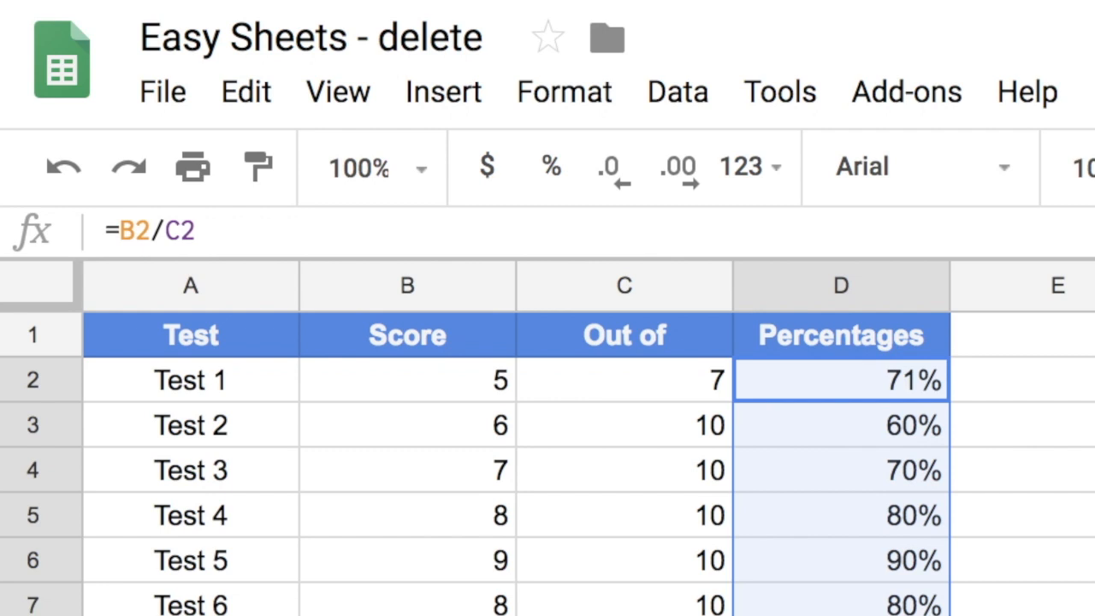
{"action": "left_click", "coordinate": [1027, 615]}
Step: Insert a chart based on the whole table, A1:D9
{"action": "left_click_drag", "start_coordinate": [124, 337], "coordinate": [289, 377]}
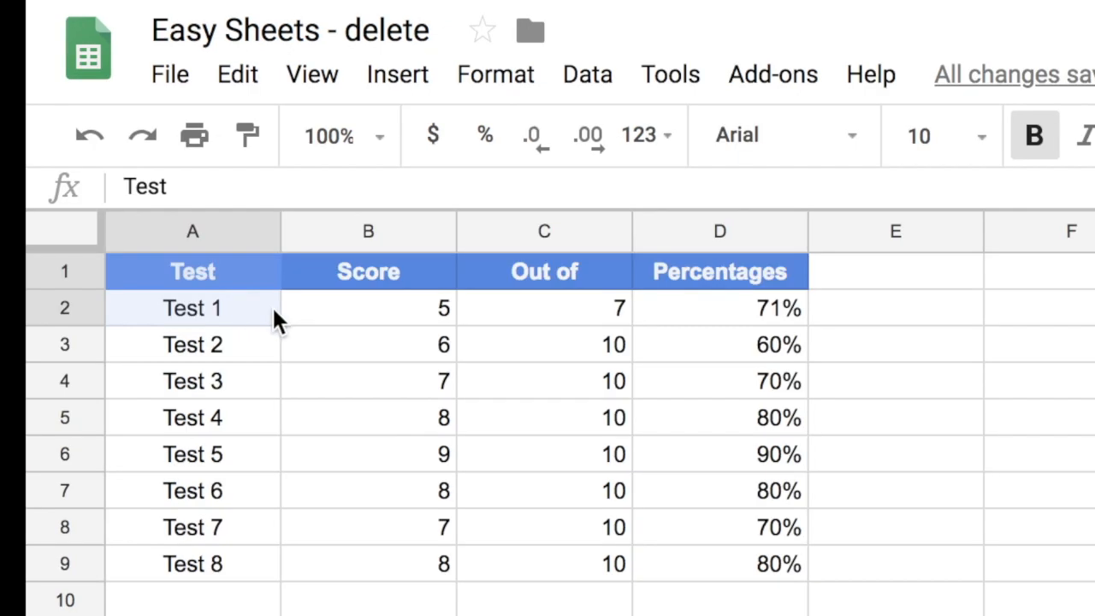
{"action": "left_click_drag", "start_coordinate": [274, 311], "coordinate": [758, 573]}
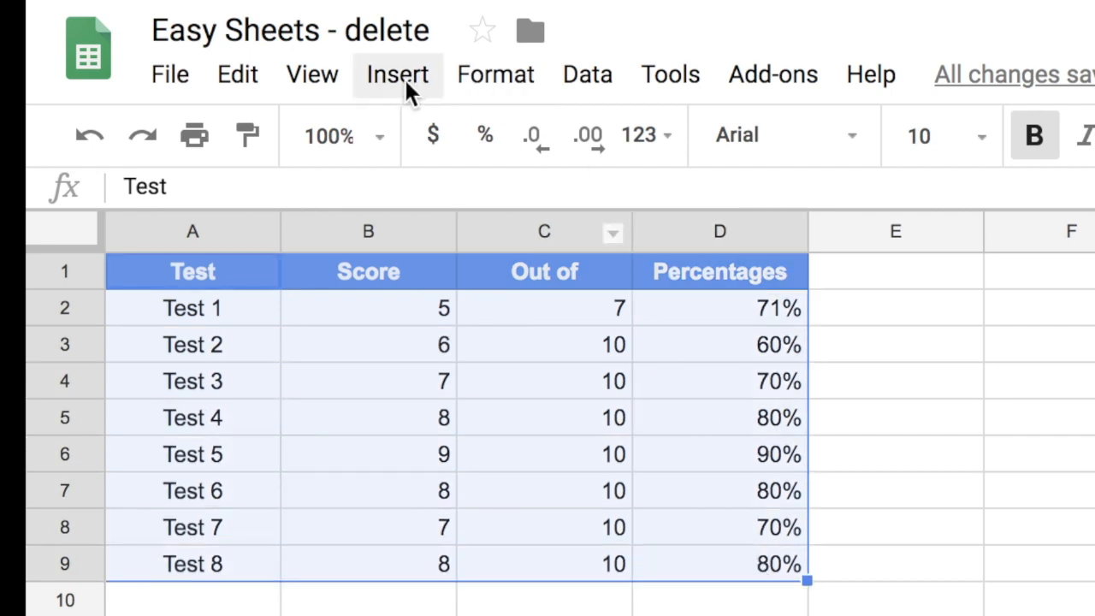
{"action": "left_click", "coordinate": [403, 79]}
{"action": "left_click", "coordinate": [440, 486]}
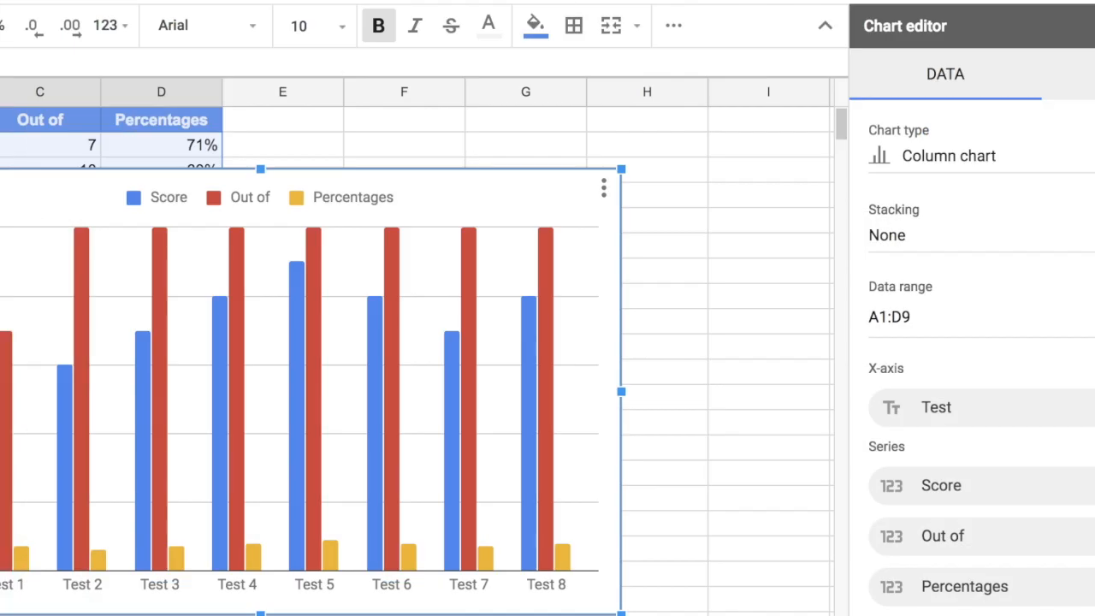
Step: Close the chart editor and move the chart beside the table, over columns E to J
{"action": "key", "text": "Escape"}
{"action": "left_click", "coordinate": [425, 258]}
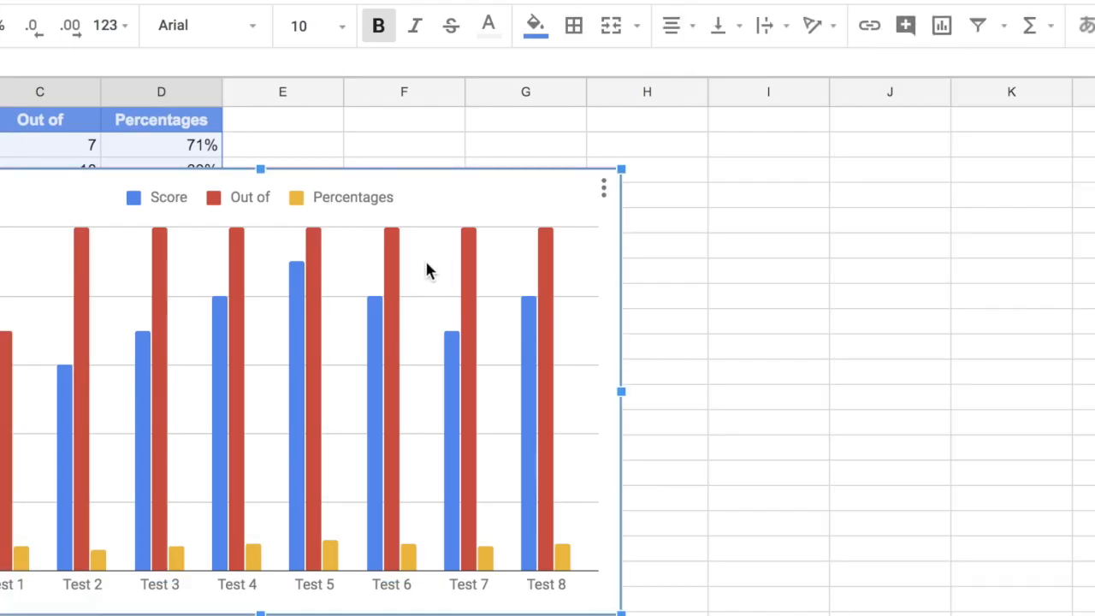
{"action": "left_click_drag", "start_coordinate": [508, 256], "coordinate": [766, 210]}
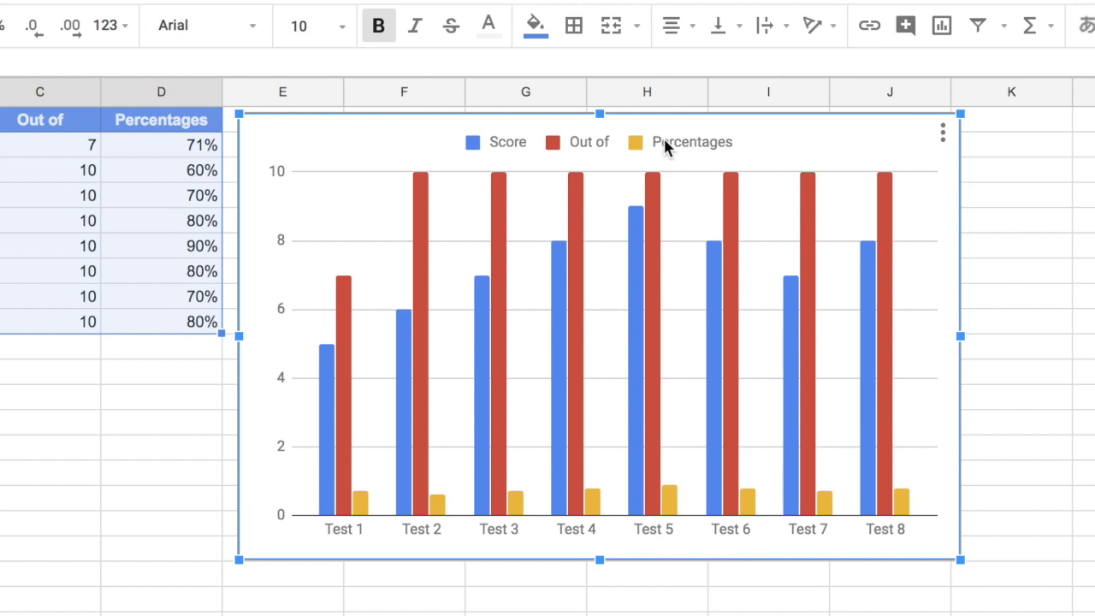
Step: Edit the chart to remove the Score and Out of series, leaving only Percentages, and close the chart editor
{"action": "left_click", "coordinate": [943, 136]}
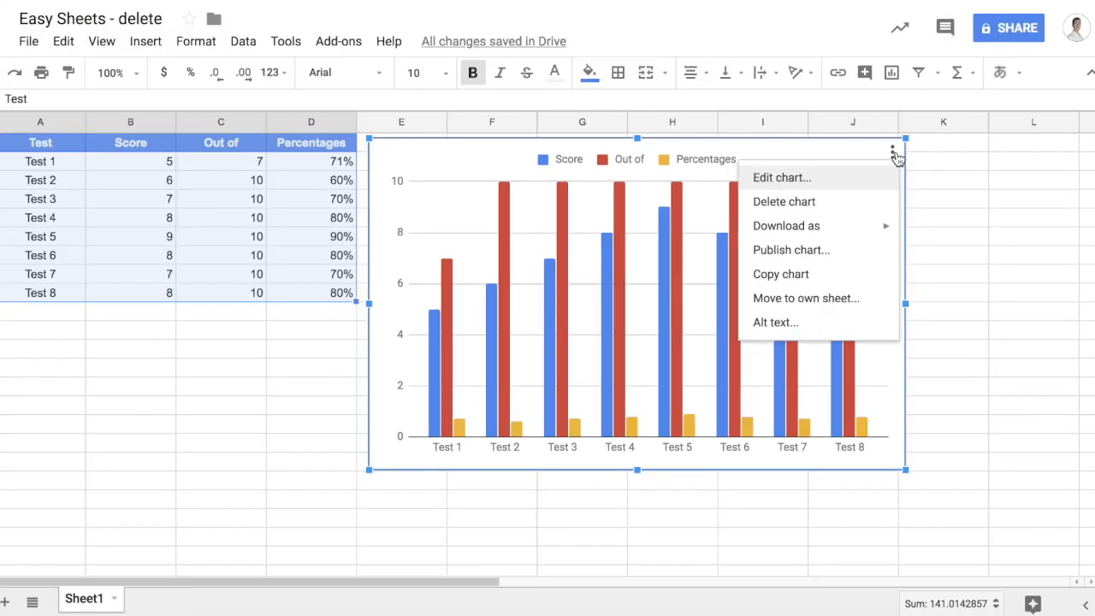
{"action": "left_click", "coordinate": [818, 177]}
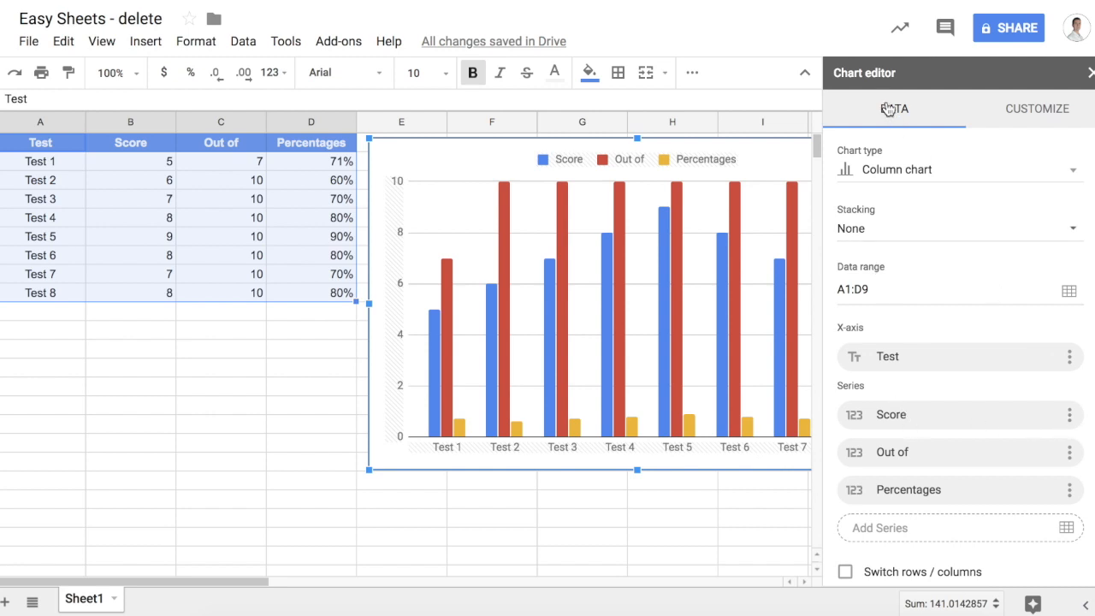
{"action": "left_click", "coordinate": [1068, 414]}
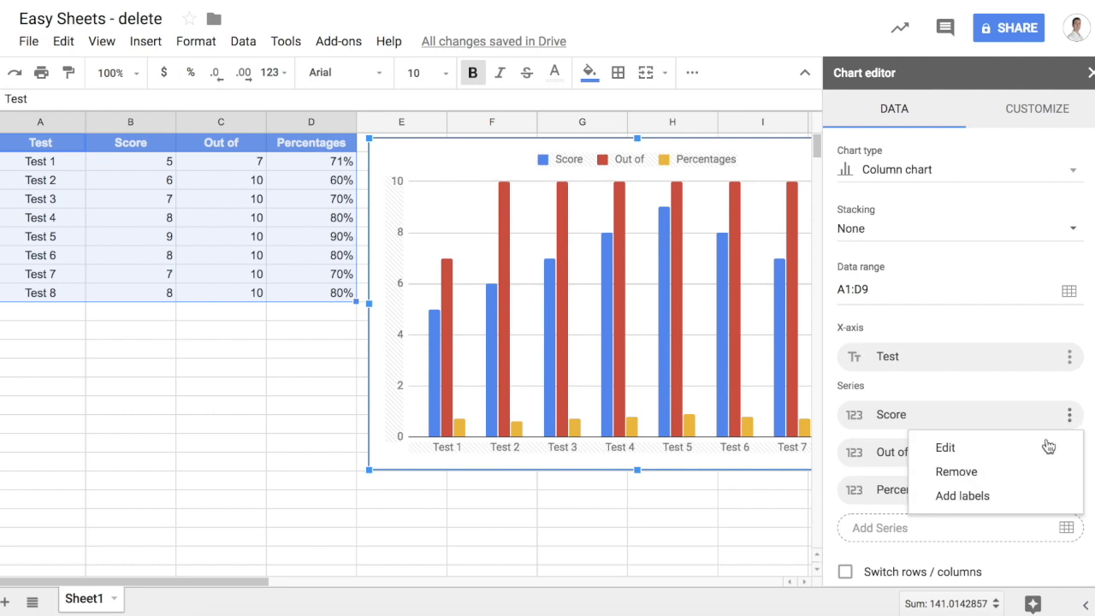
{"action": "left_click", "coordinate": [1025, 475]}
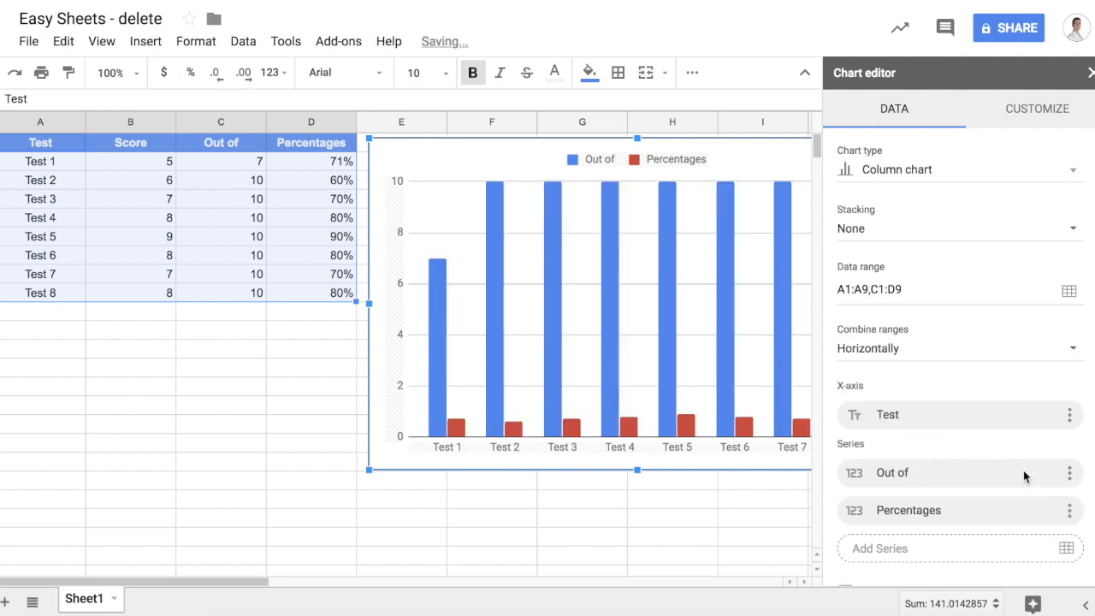
{"action": "left_click", "coordinate": [1069, 473]}
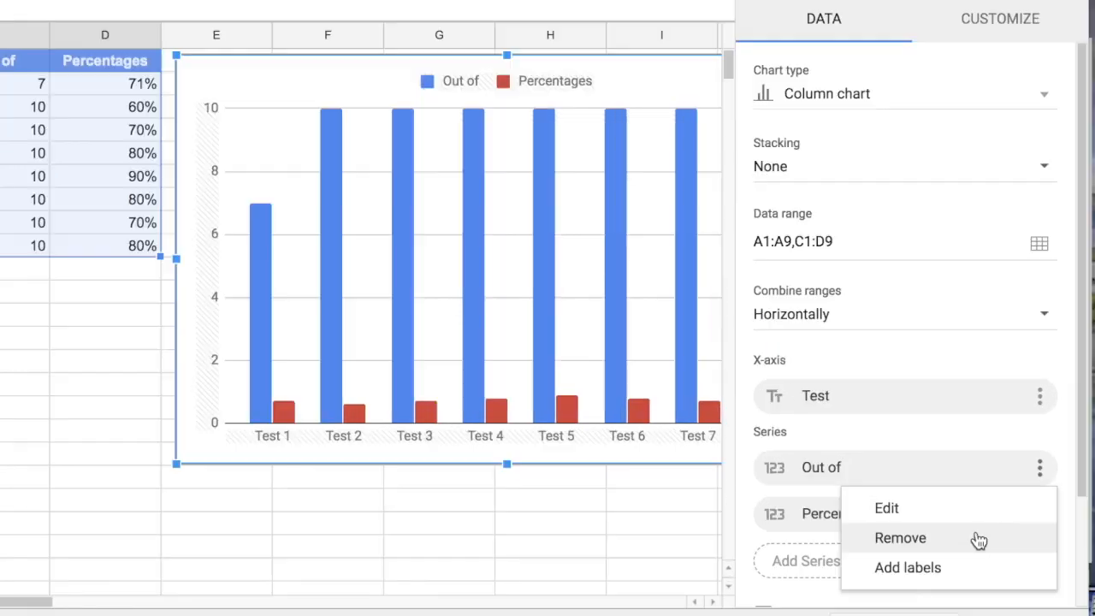
{"action": "left_click", "coordinate": [978, 539]}
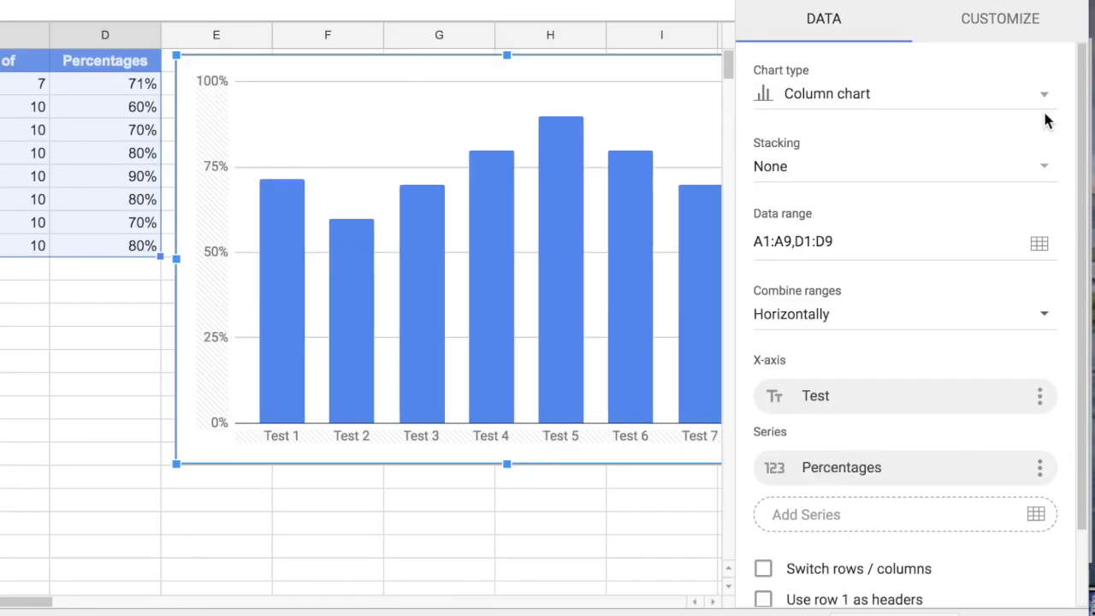
{"action": "left_click", "coordinate": [1061, 1]}
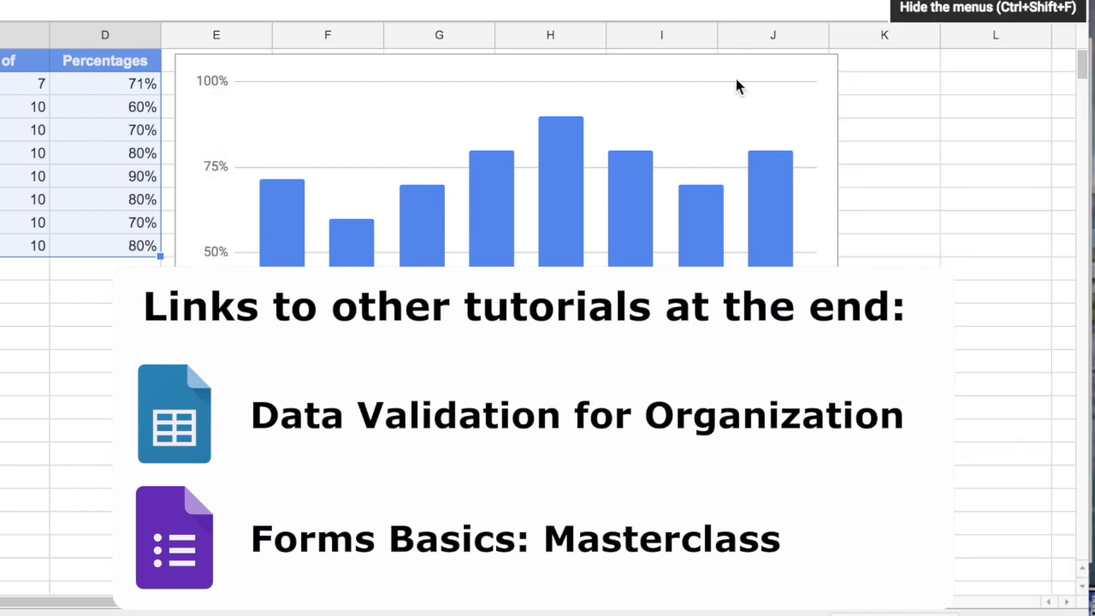
{"action": "left_click", "coordinate": [522, 342]}
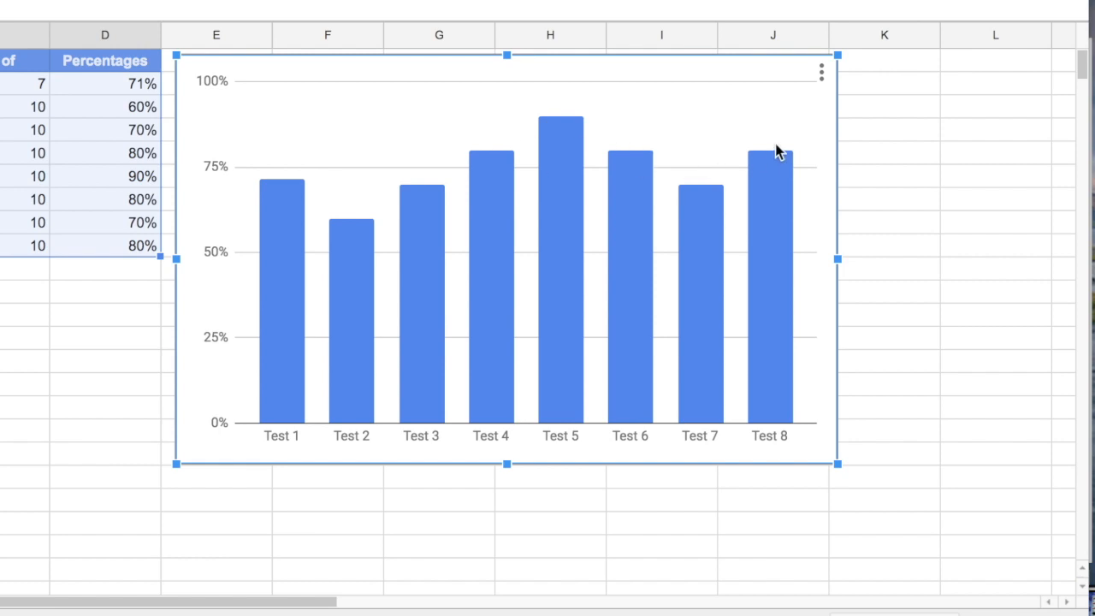
{"action": "mouse_move", "coordinate": [276, 214]}
{"action": "mouse_move", "coordinate": [549, 137]}
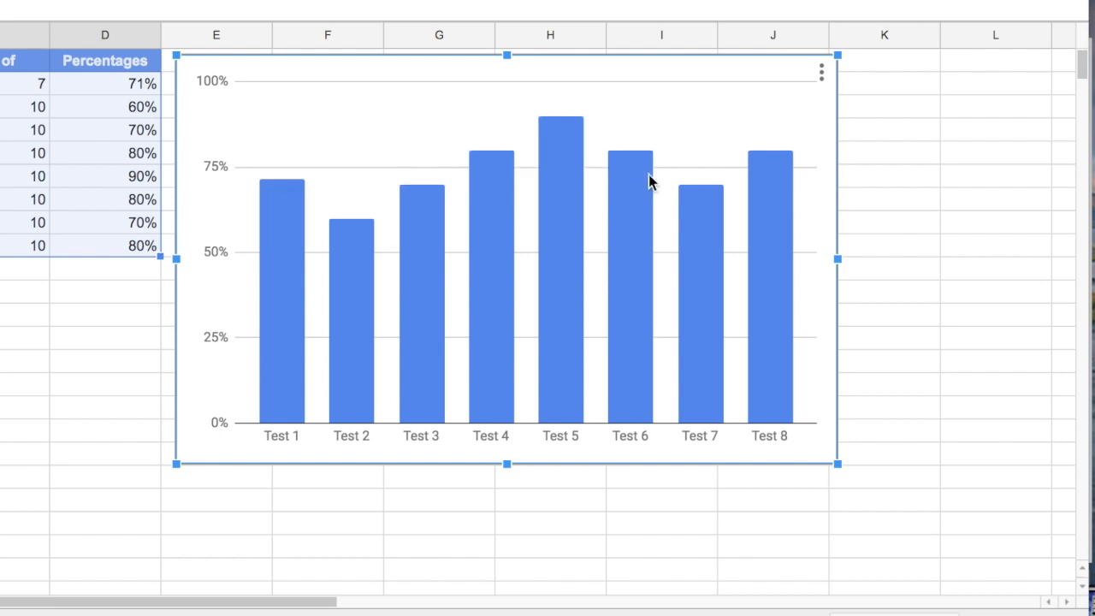